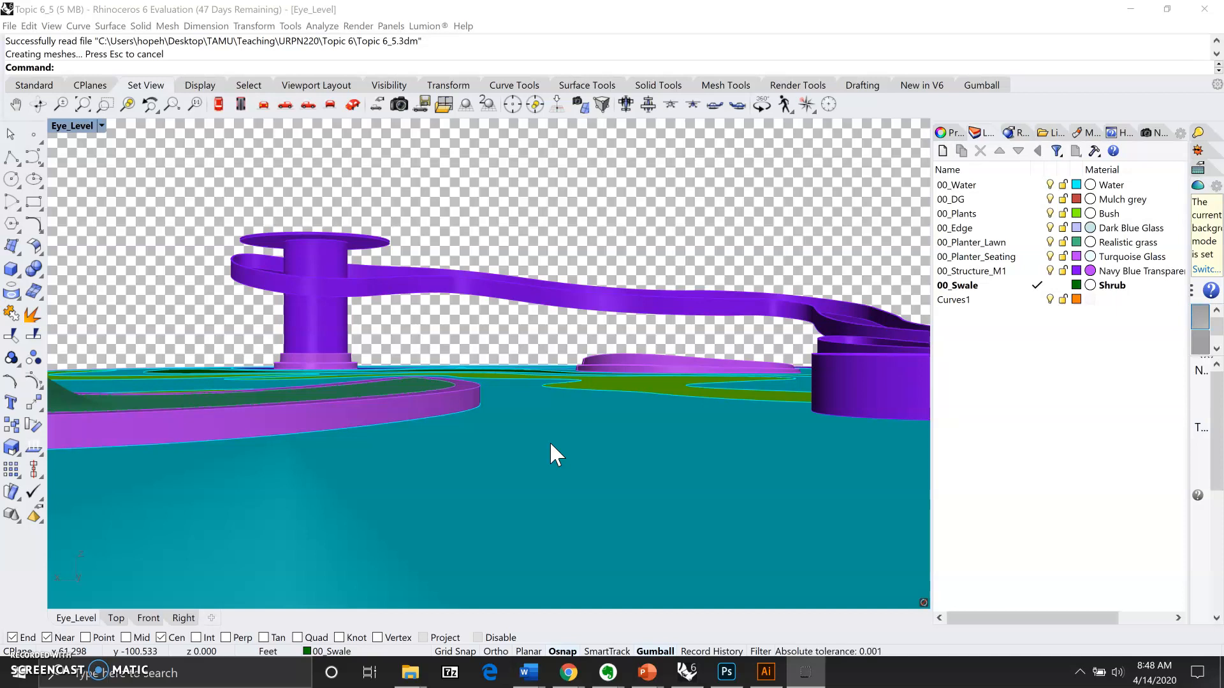
# - Set the Eye_Level viewport's projection to Parallel
pyautogui.click(547, 449)
pyautogui.click(309, 257)
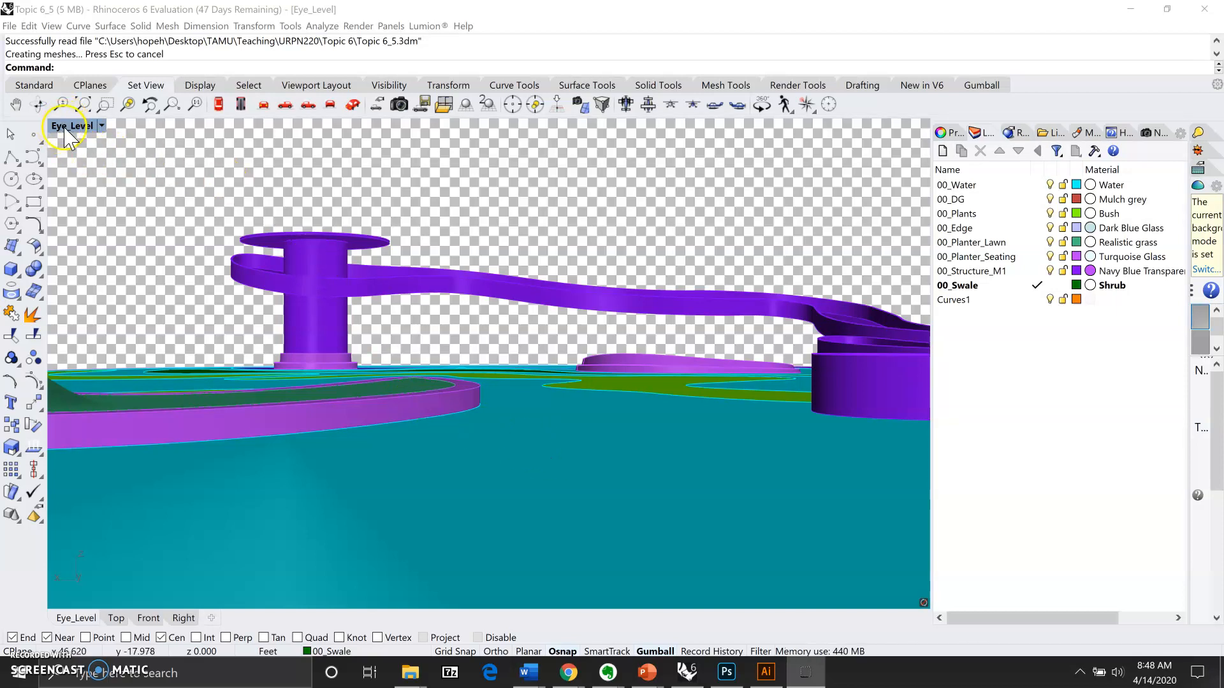
pyautogui.click(939, 134)
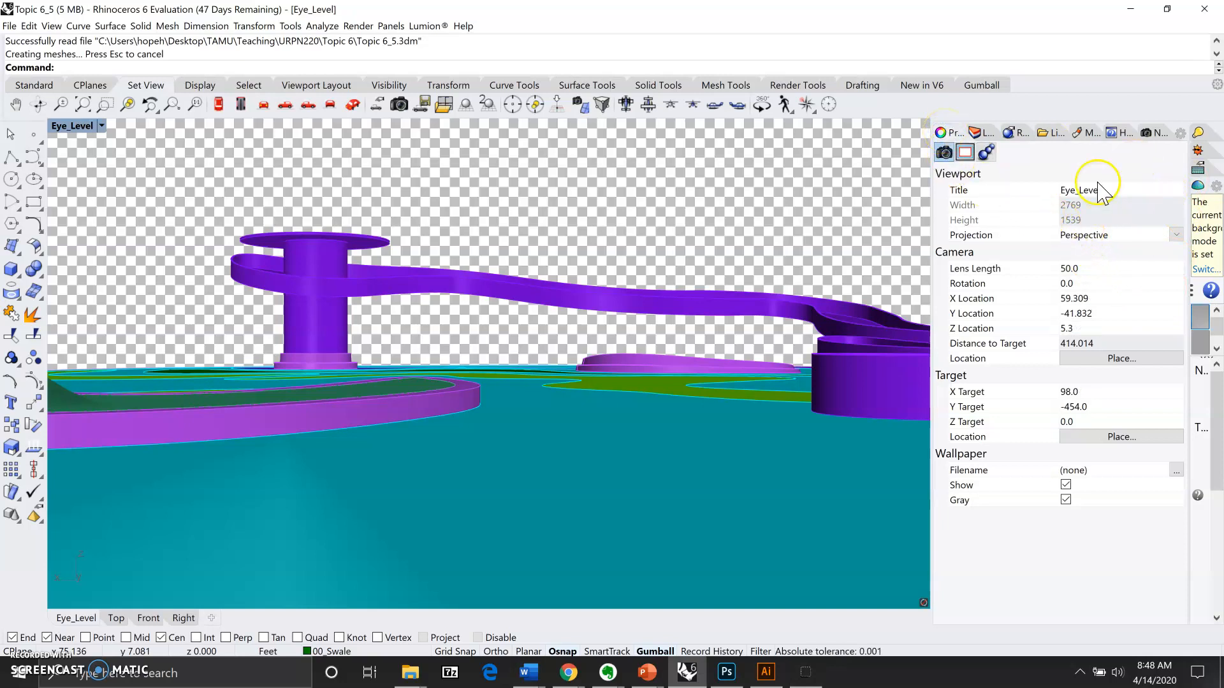
pyautogui.click(1176, 234)
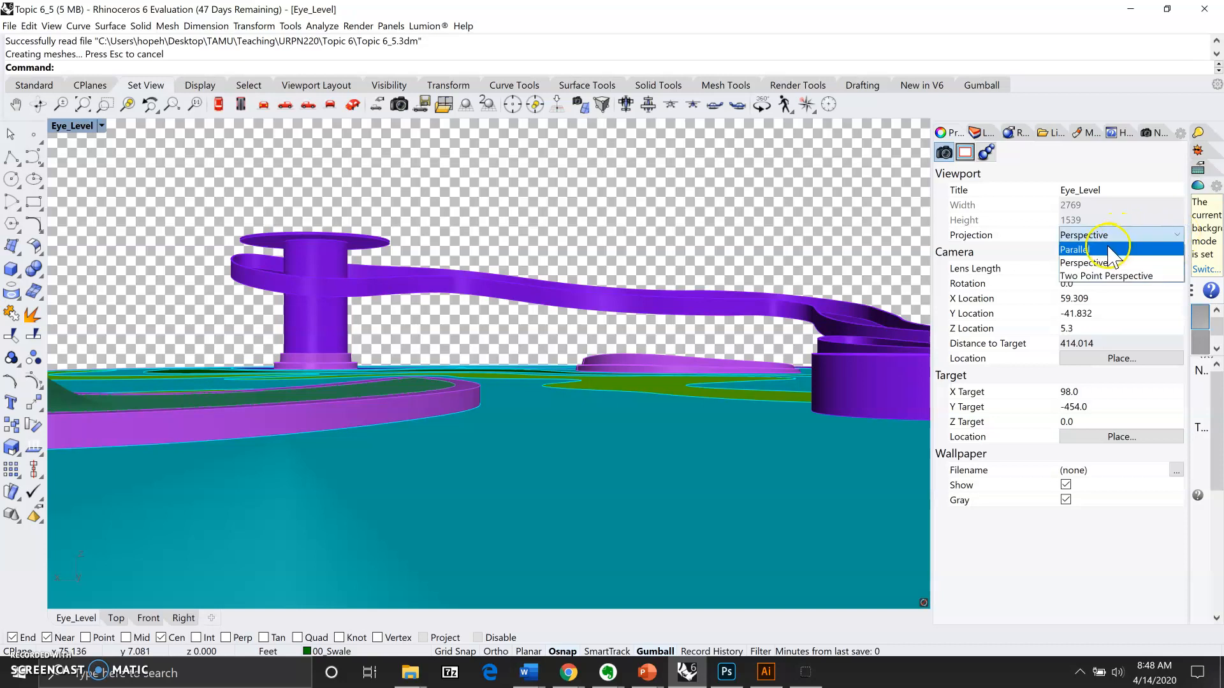
pyautogui.click(1107, 249)
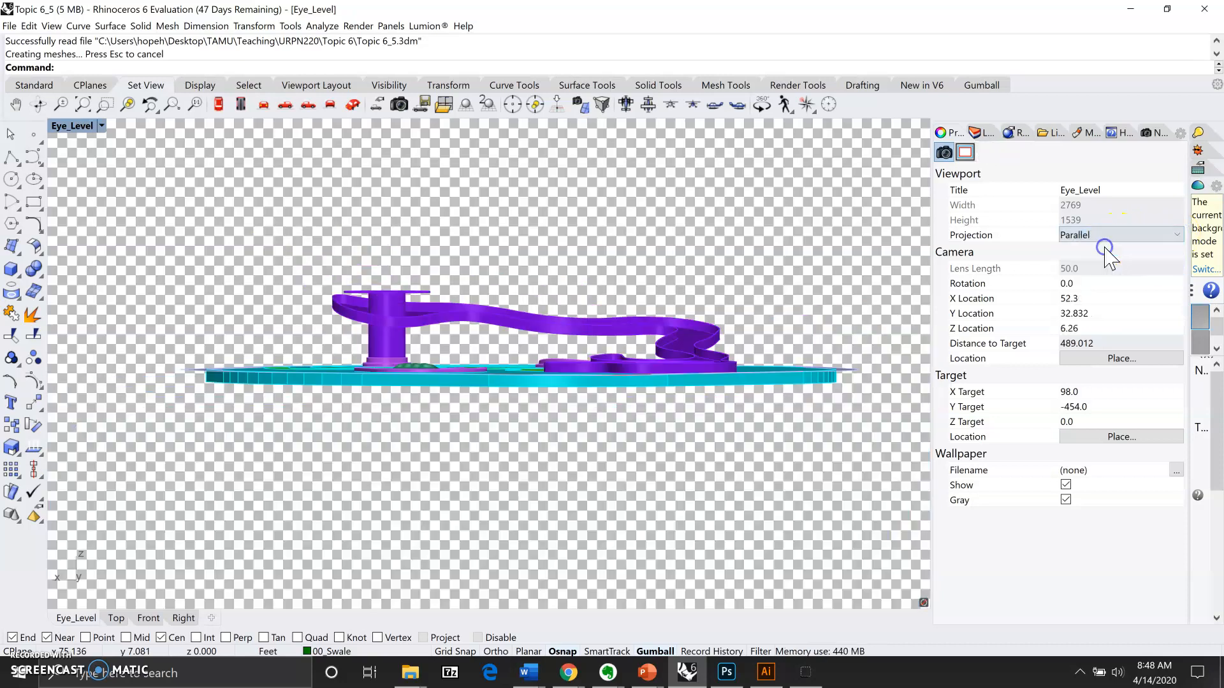
# - Set the viewport to the NE isometric view
pyautogui.click(72, 129)
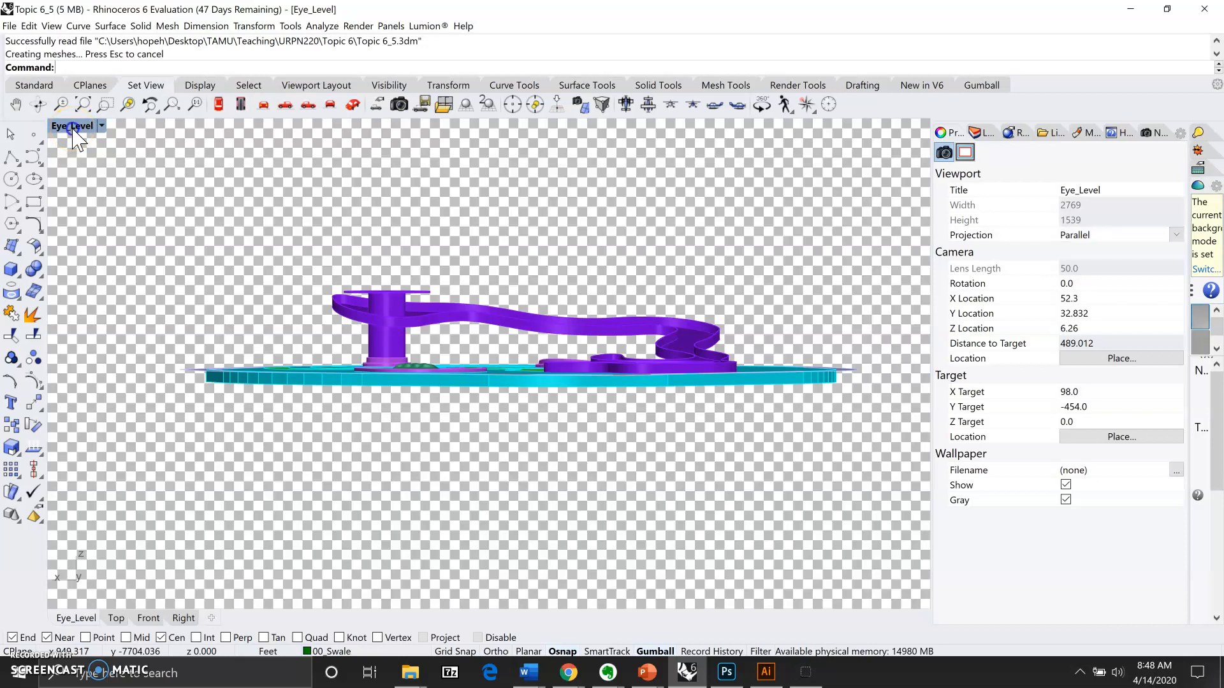
pyautogui.click(72, 129)
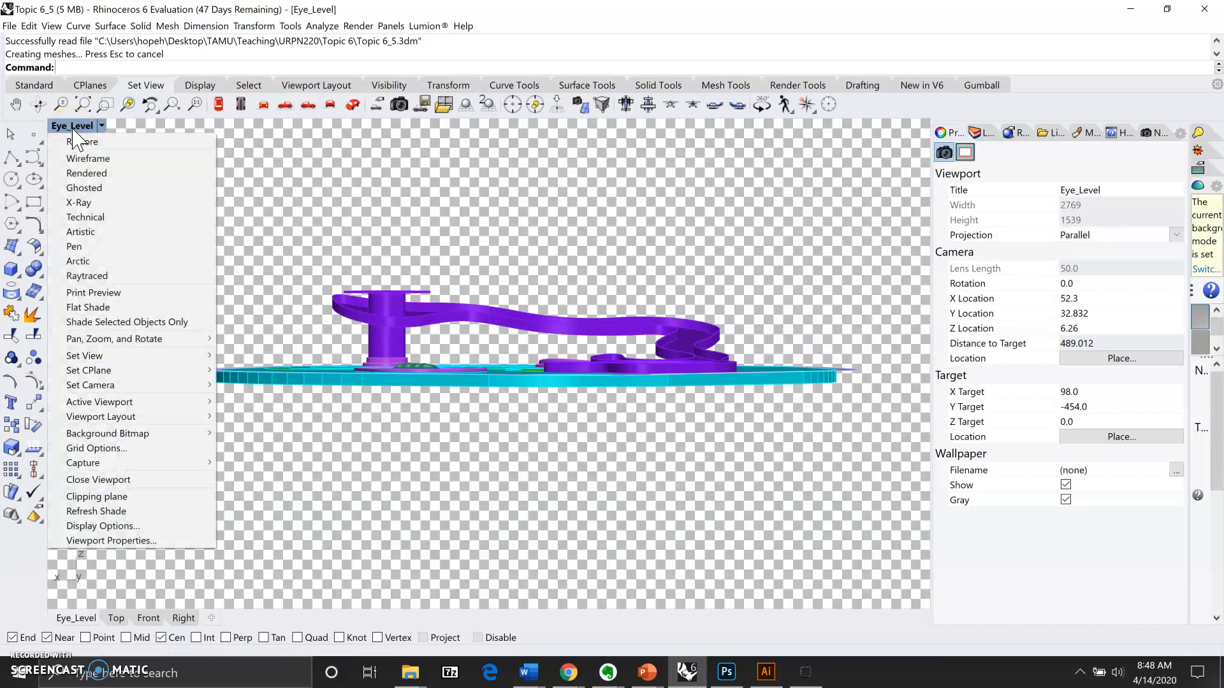
pyautogui.click(155, 359)
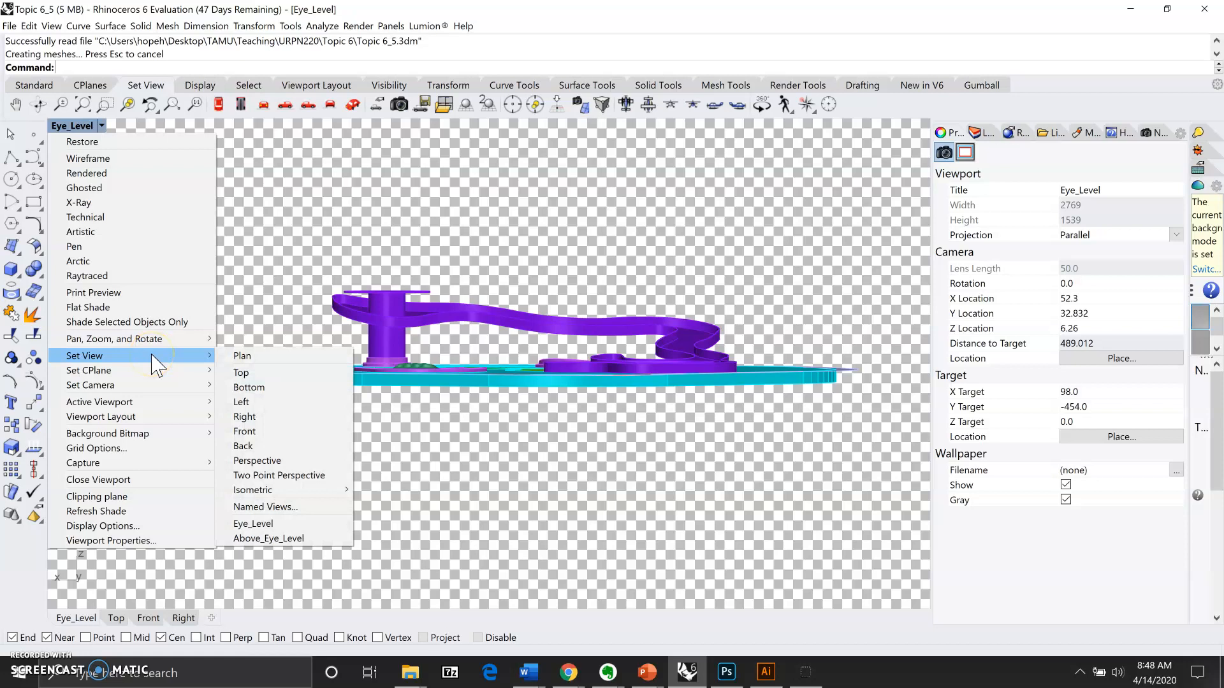
pyautogui.click(279, 463)
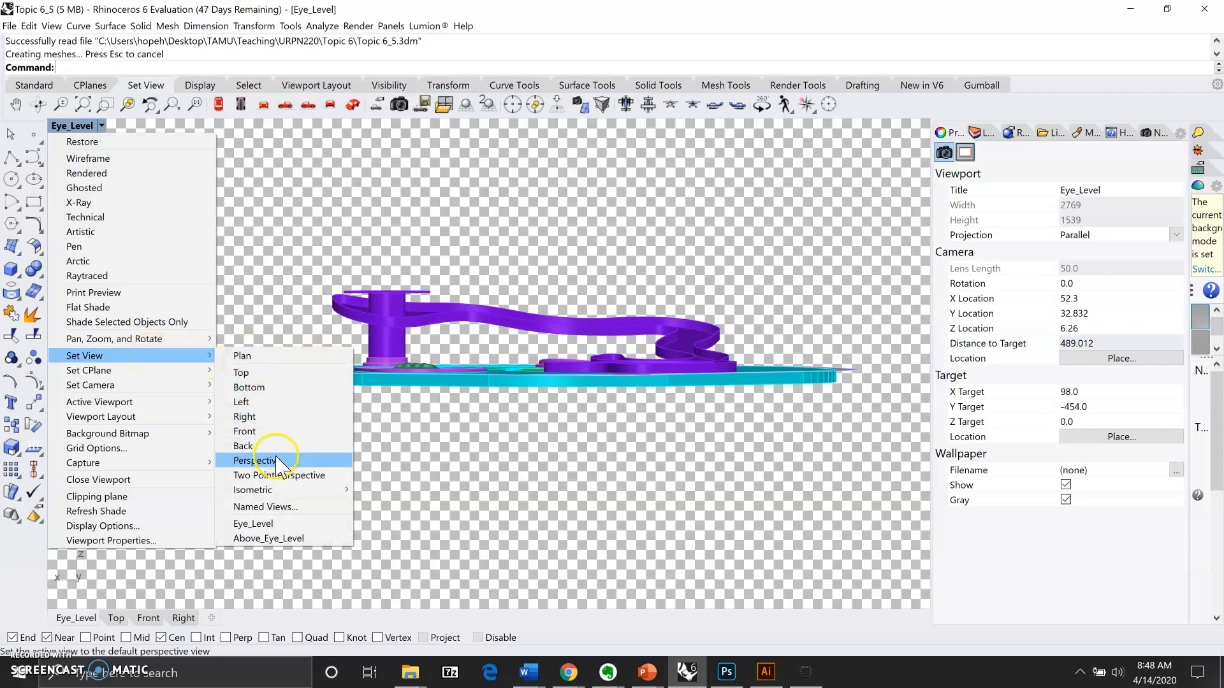
pyautogui.moveTo(281, 490)
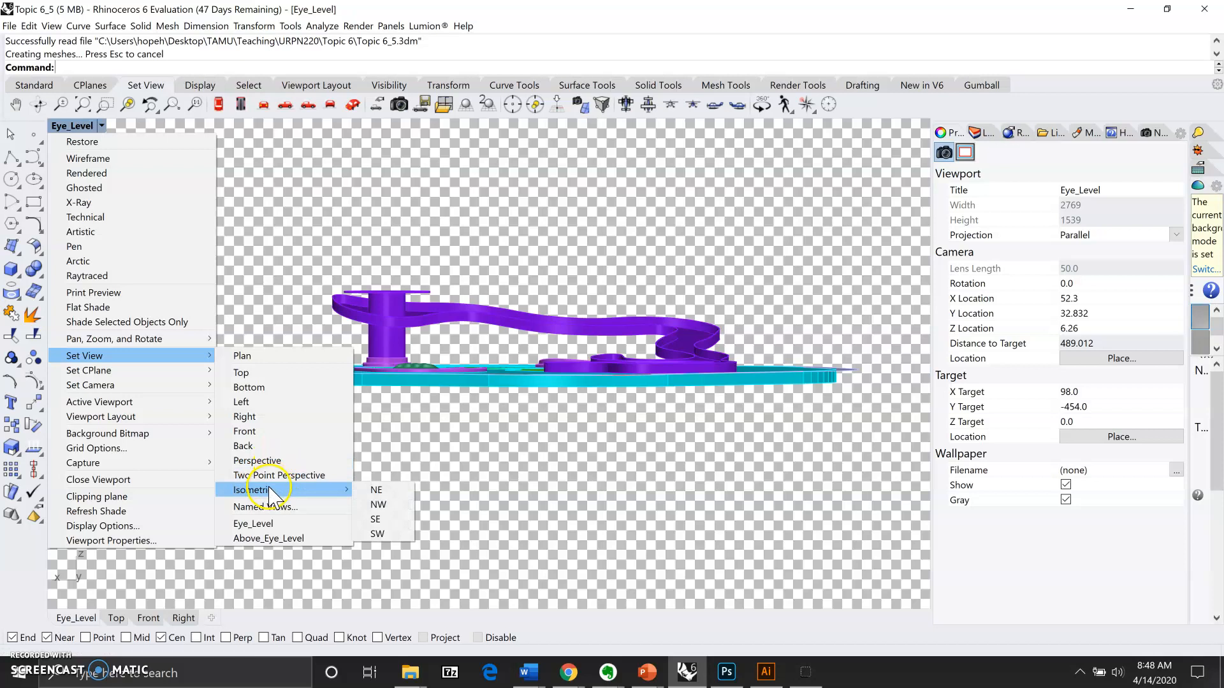
pyautogui.click(393, 489)
pyautogui.click(391, 490)
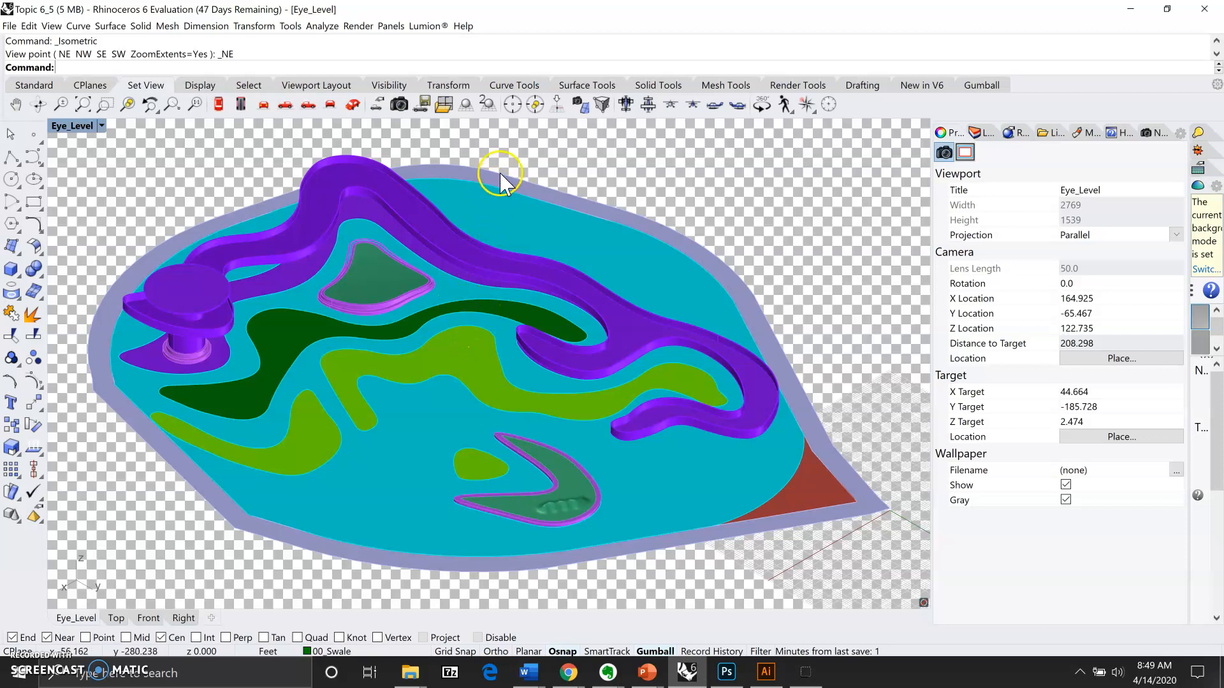
# - Save the current isometric view as a named view called Axonometric
pyautogui.click(66, 128)
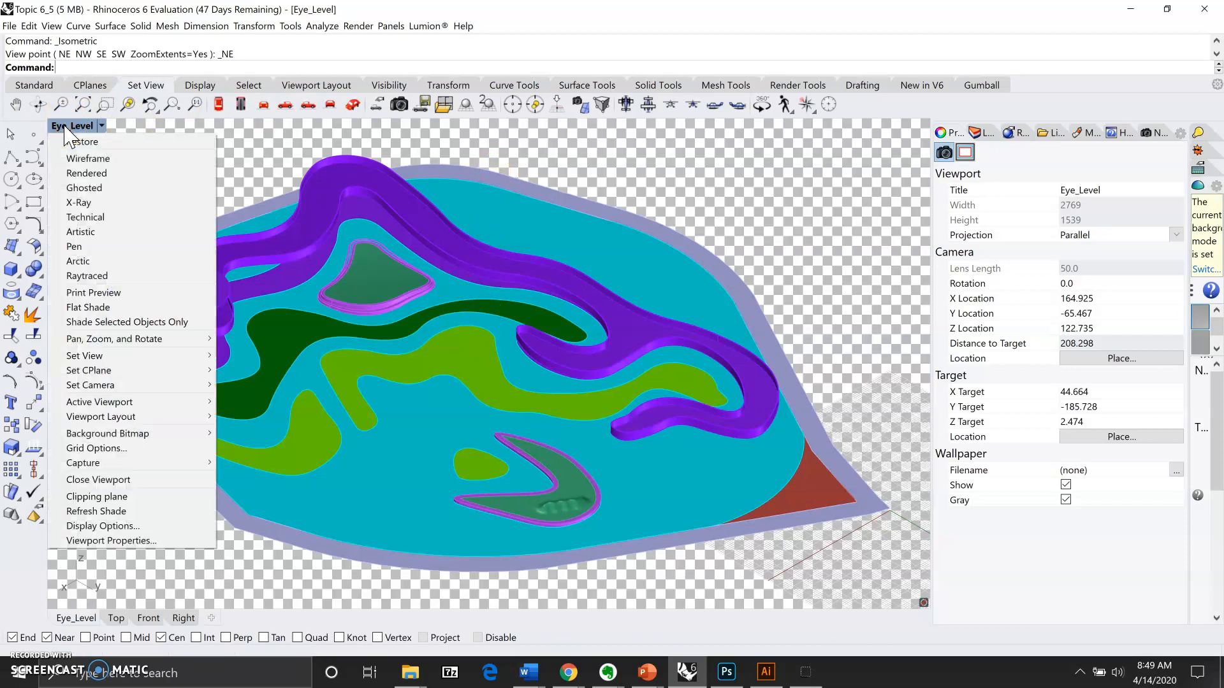
pyautogui.click(114, 356)
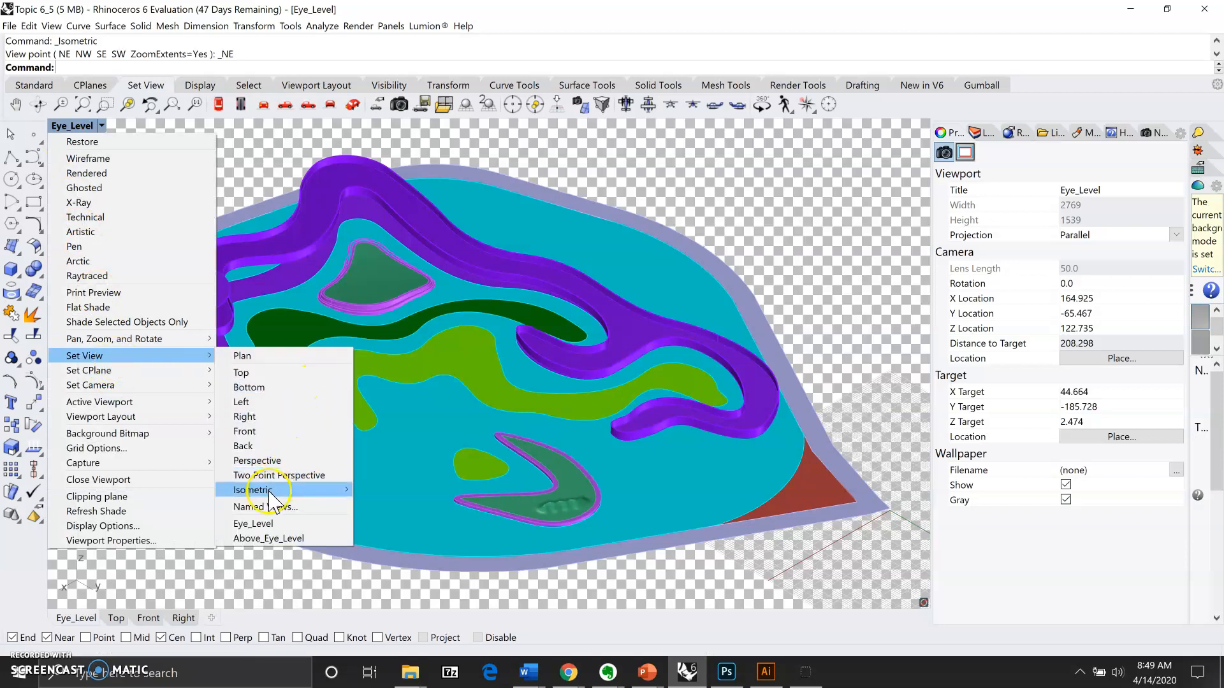
pyautogui.click(251, 508)
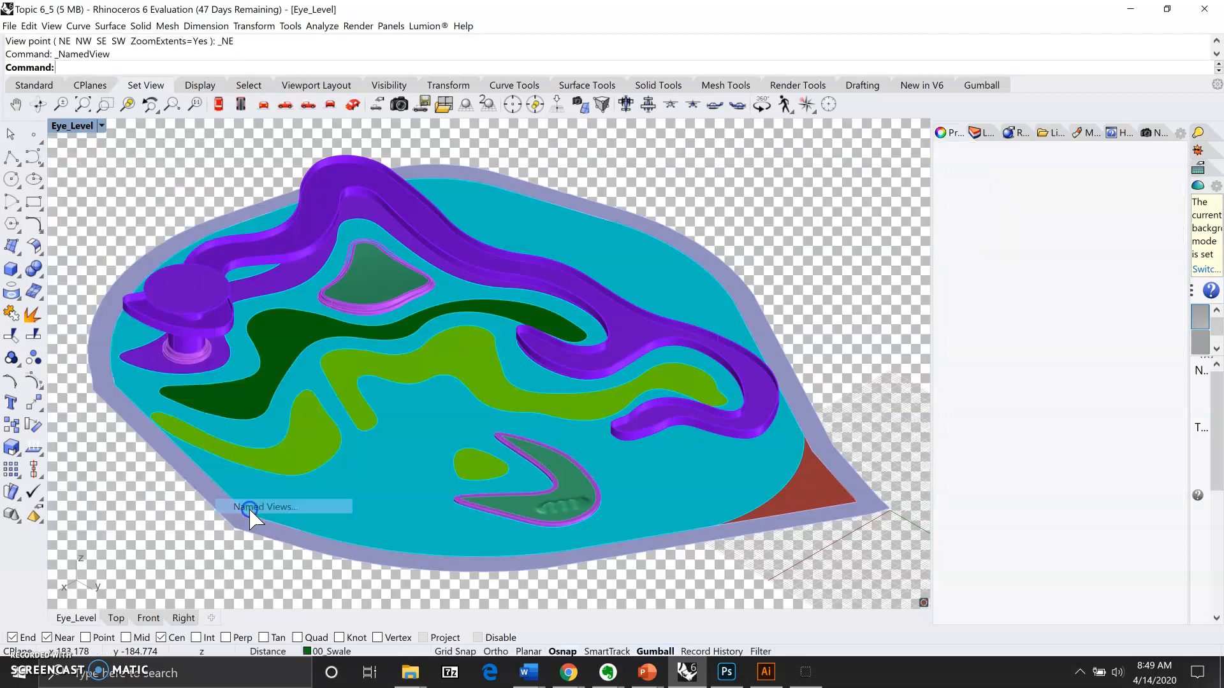
pyautogui.click(942, 151)
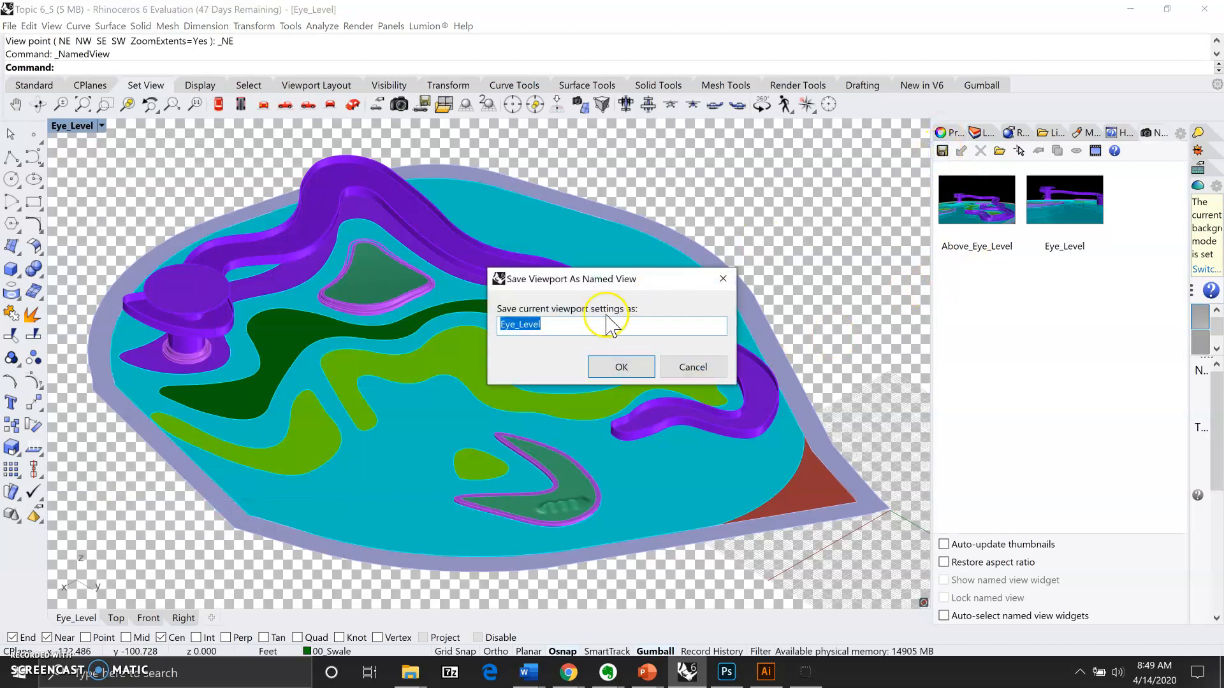
pyautogui.click(558, 326)
pyautogui.moveTo(558, 326); pyautogui.dragTo(495, 325)
pyautogui.write('Axonometric')
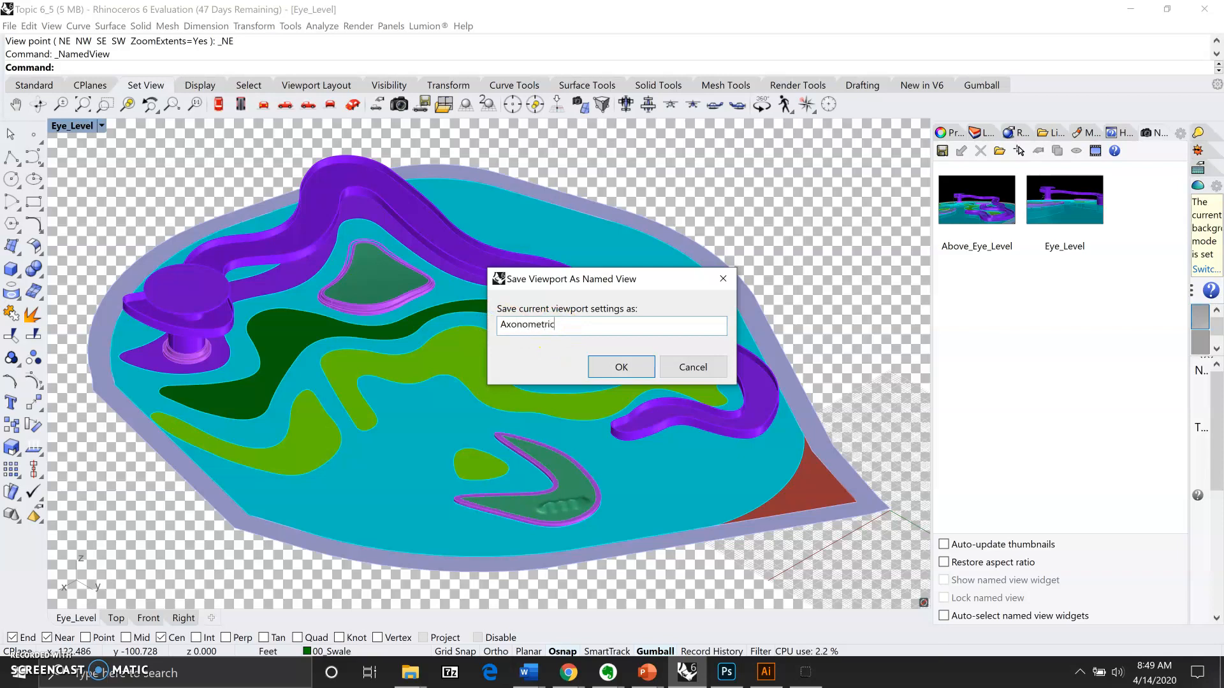
pyautogui.click(607, 363)
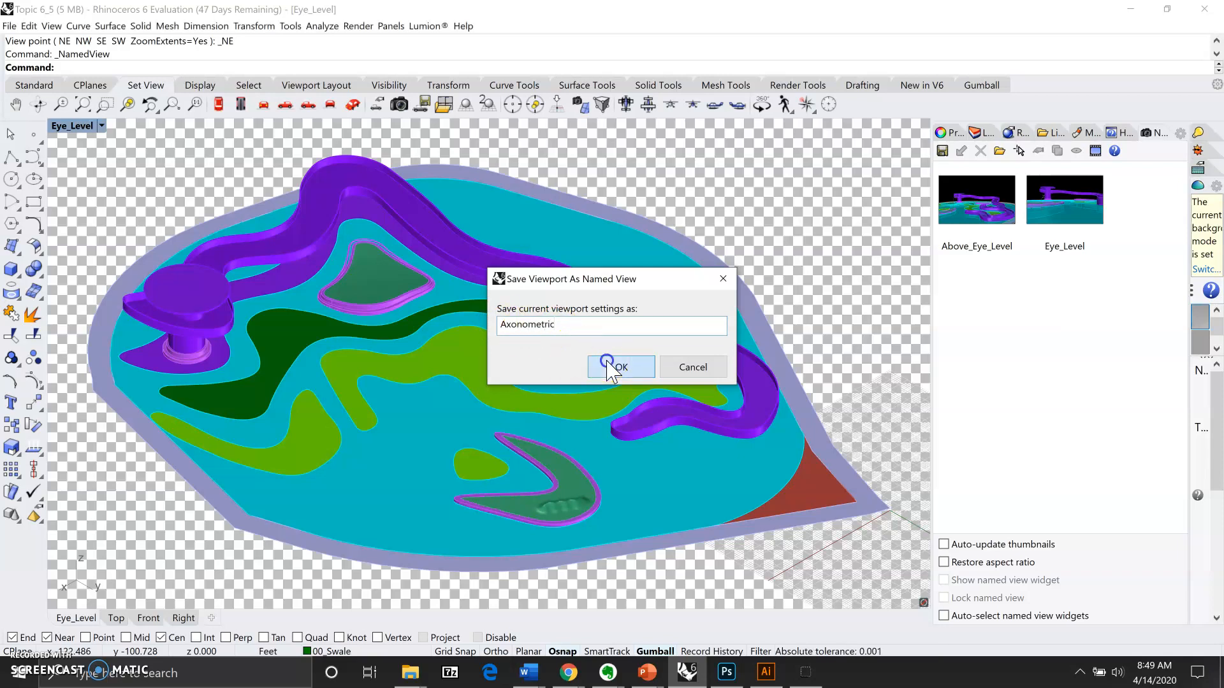
# - Turn off the grid lines, grid axes and world axes icon for all viewports
pyautogui.moveTo(724, 219); pyautogui.dragTo(725, 204, button='right')
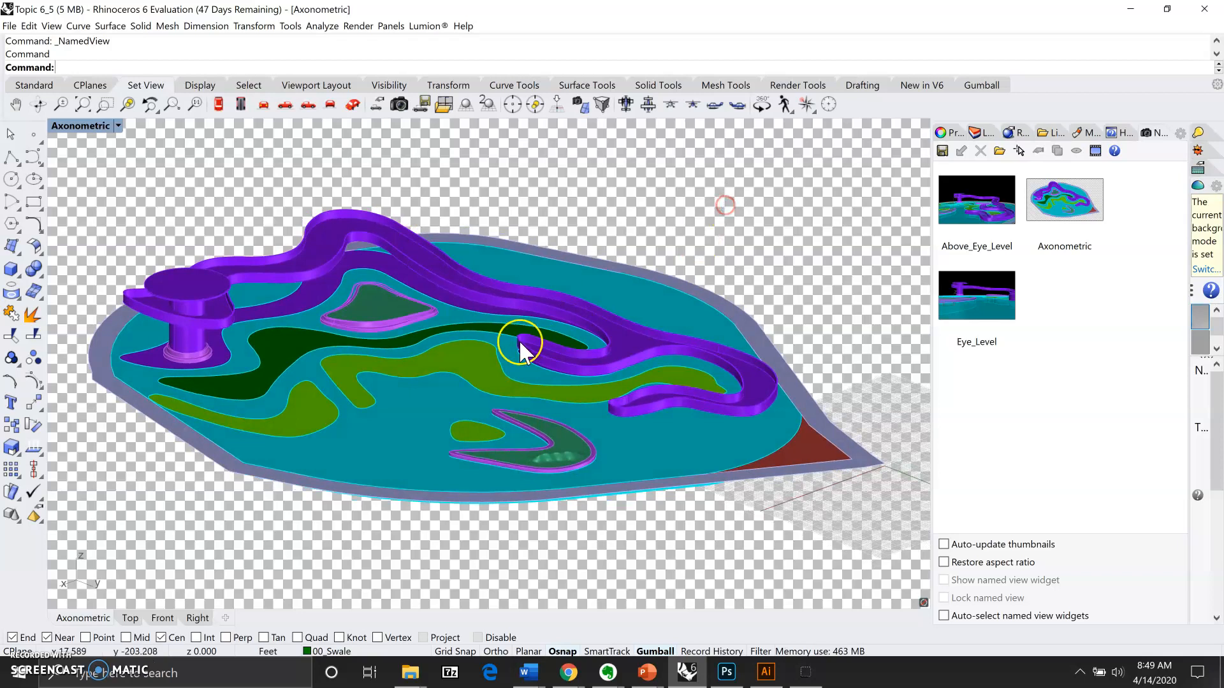
pyautogui.scroll(-3, 471, 400)
pyautogui.click(728, 334)
pyautogui.moveTo(728, 333); pyautogui.dragTo(727, 331, button='right')
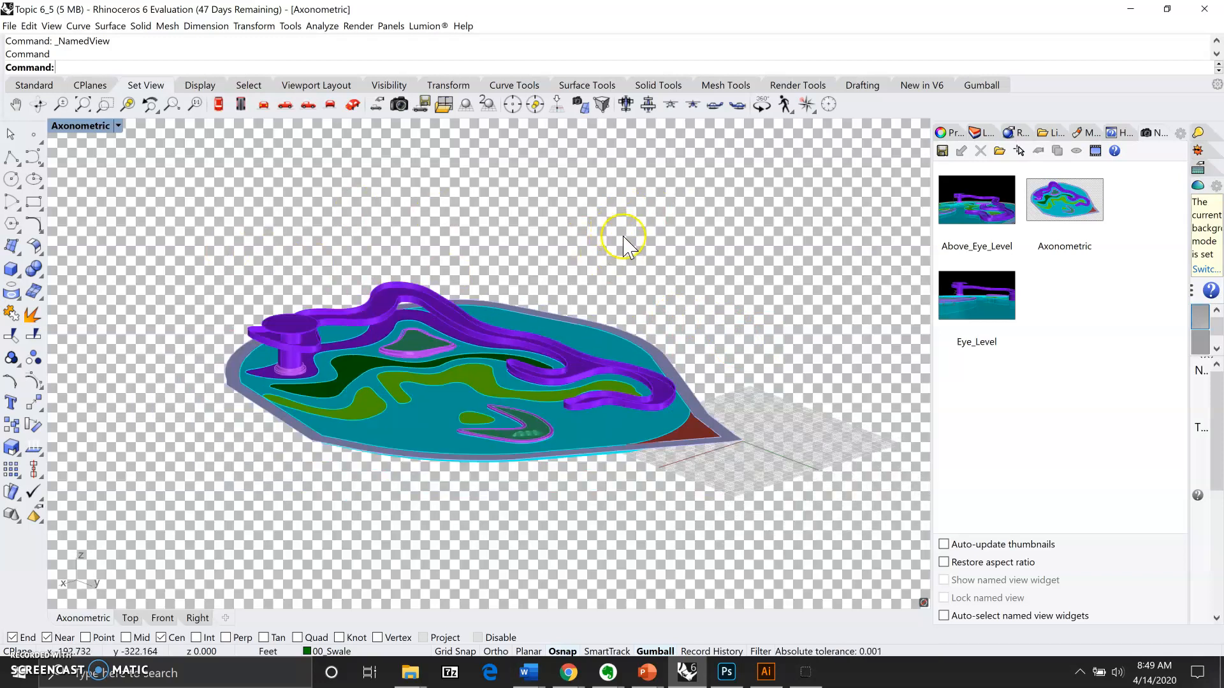
pyautogui.scroll(2, 623, 244)
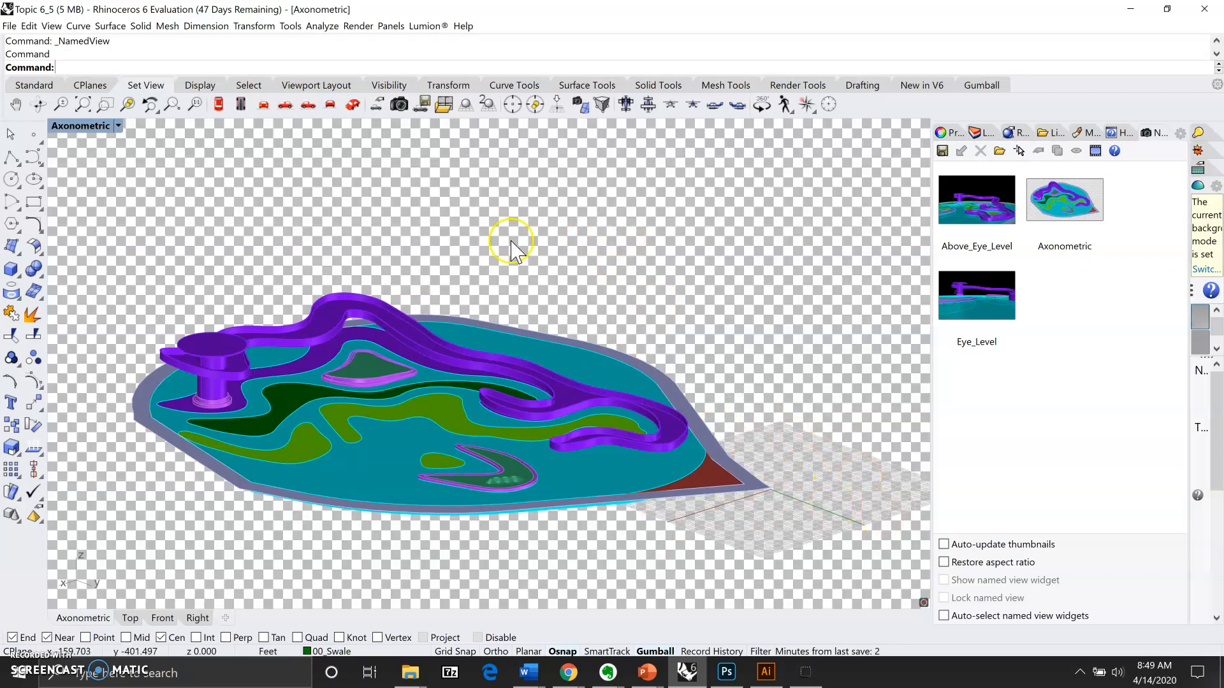
pyautogui.click(68, 126)
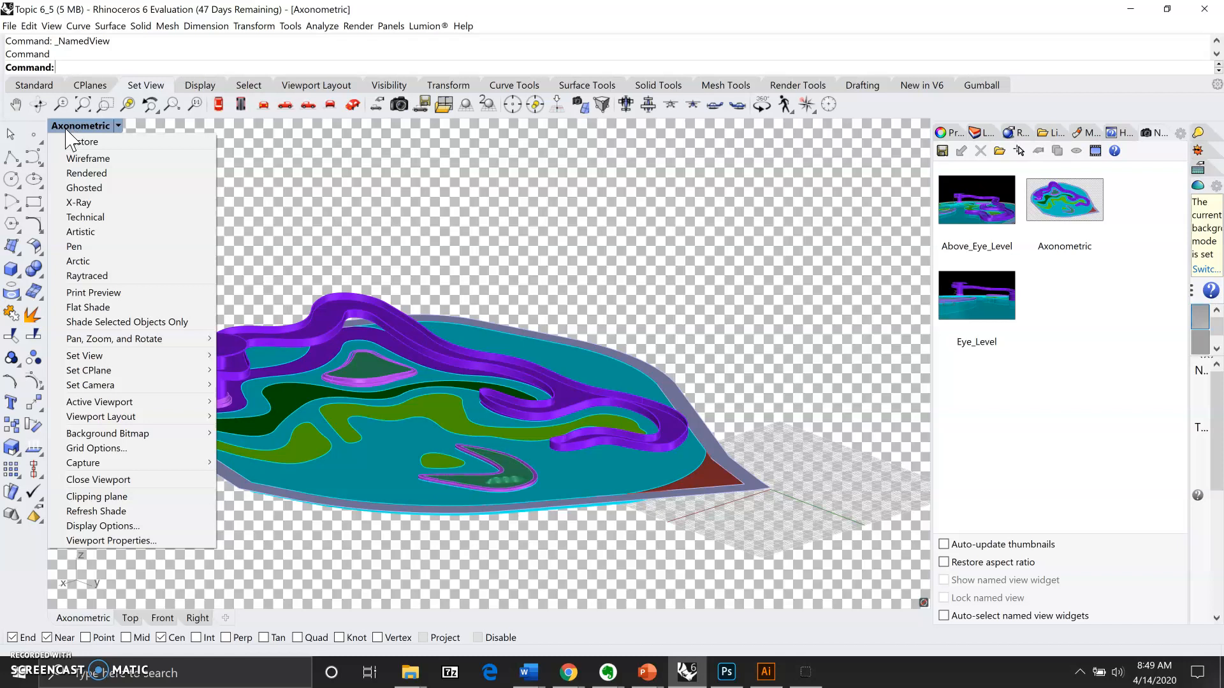
pyautogui.click(183, 448)
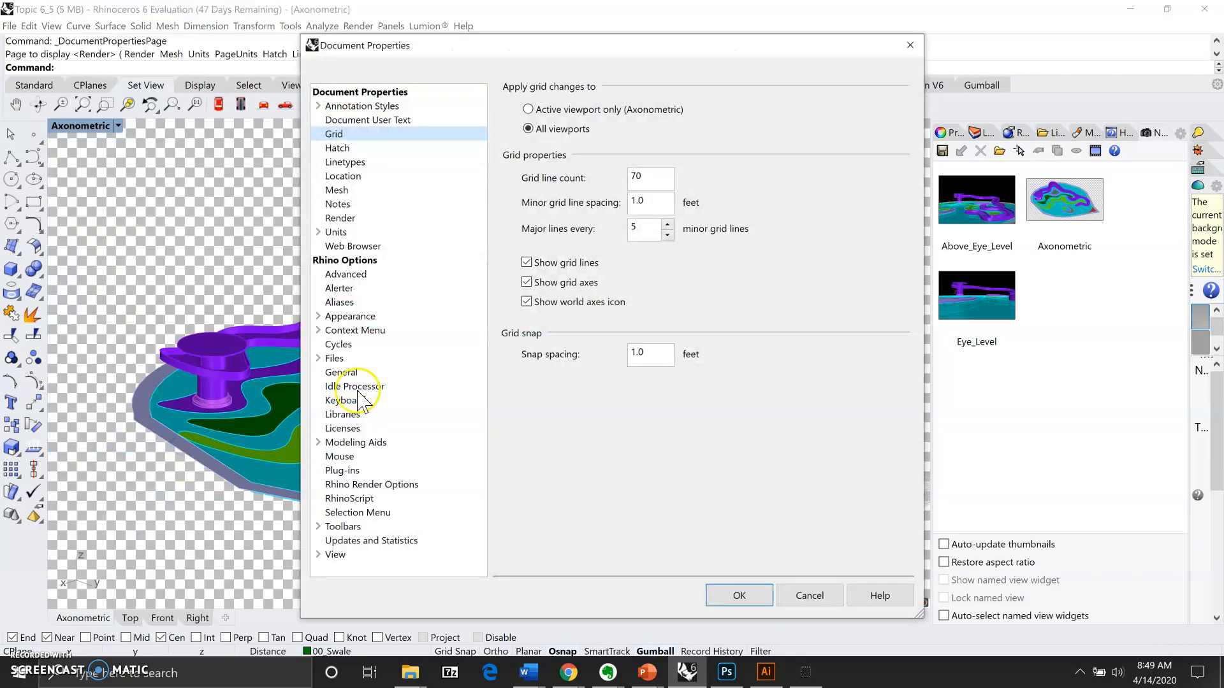
pyautogui.click(527, 262)
pyautogui.click(526, 282)
pyautogui.click(527, 301)
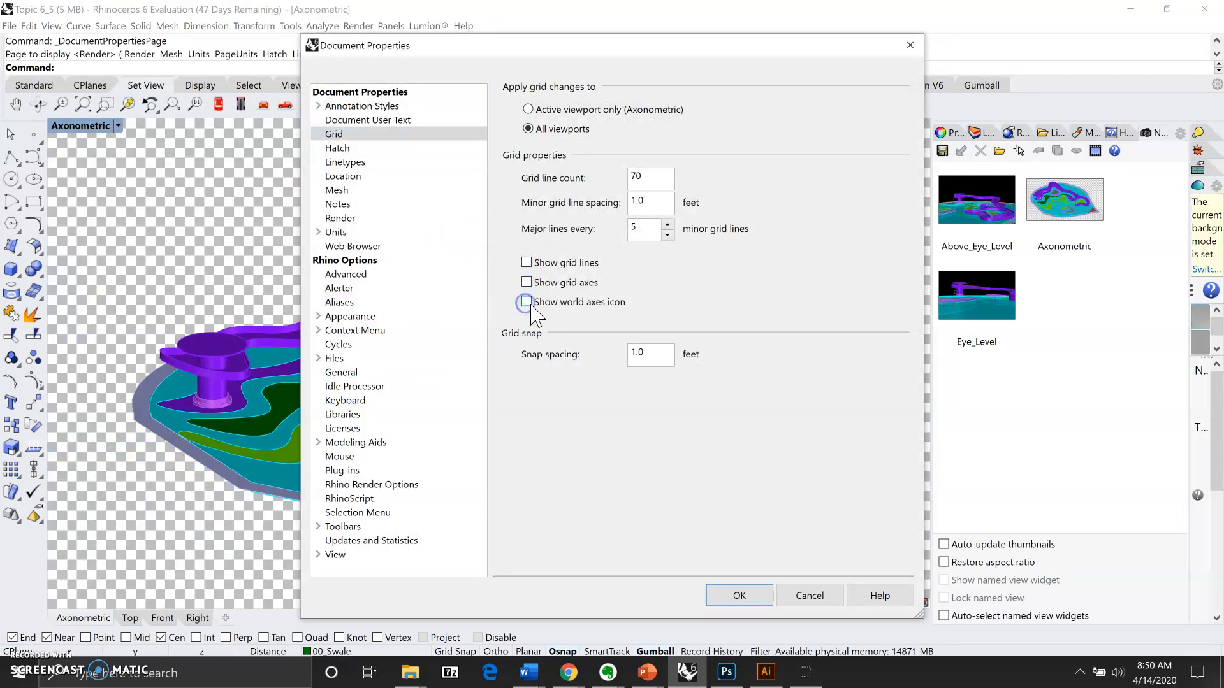
pyautogui.click(760, 596)
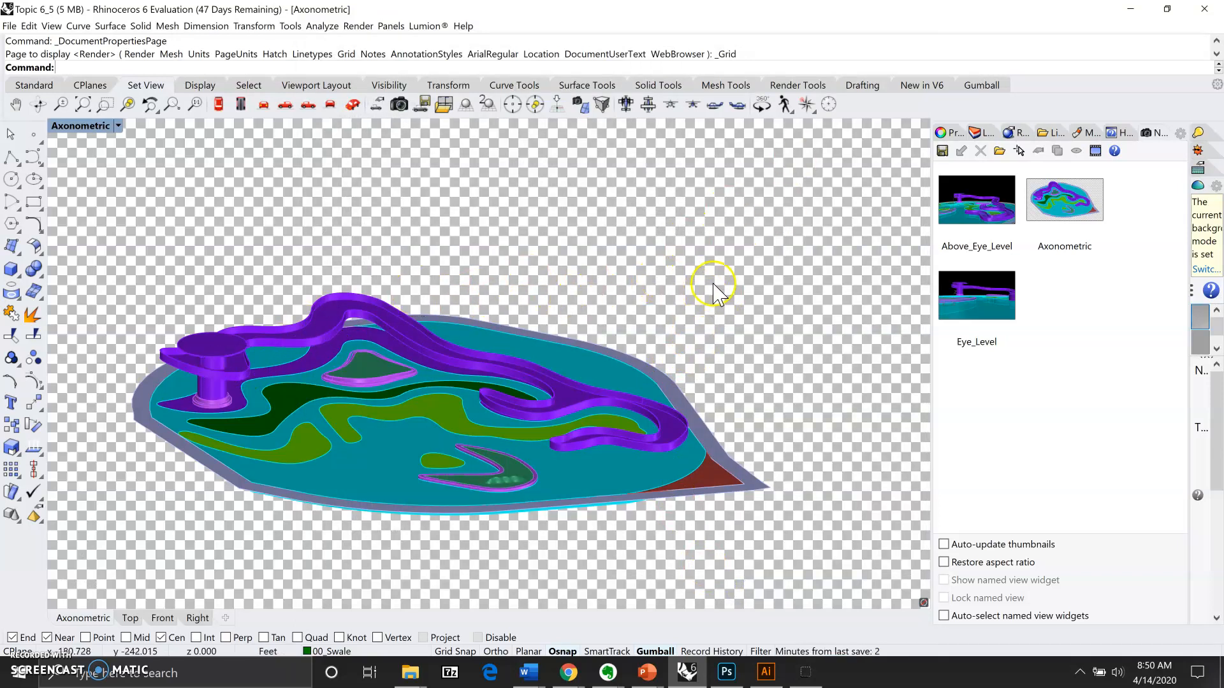
# - Select all objects on the 00_Structure_M1 layer and move them 200 feet straight up with the Gumball
pyautogui.click(976, 134)
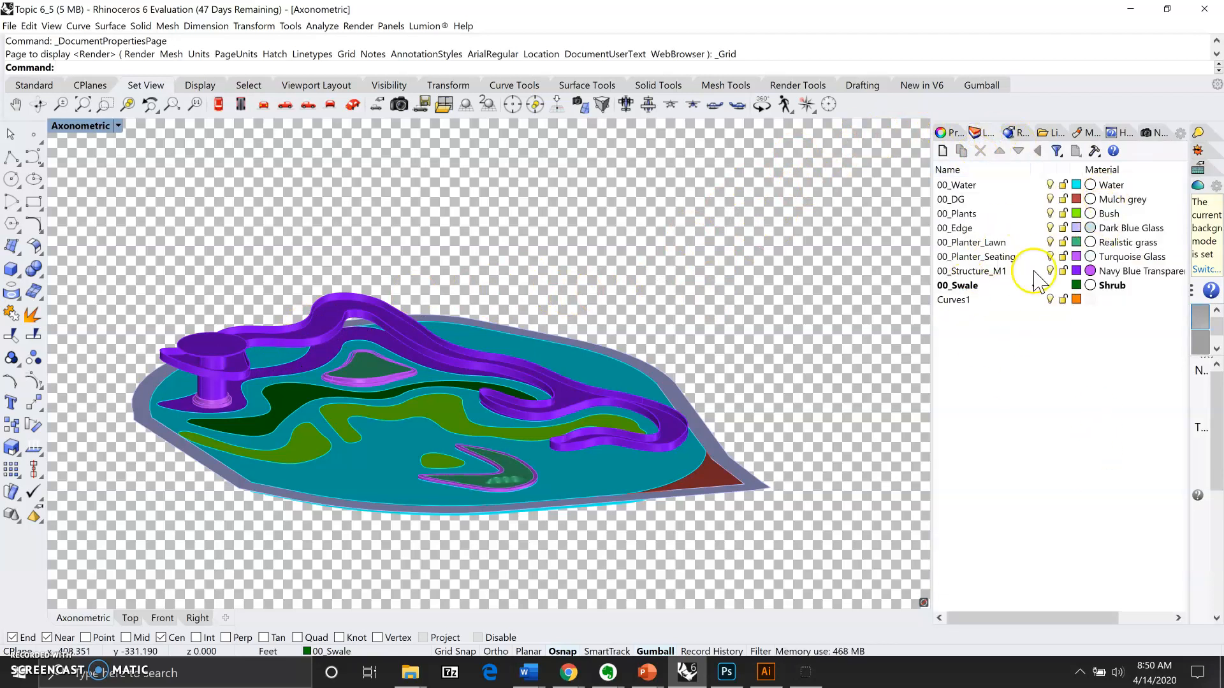
pyautogui.rightClick(987, 272)
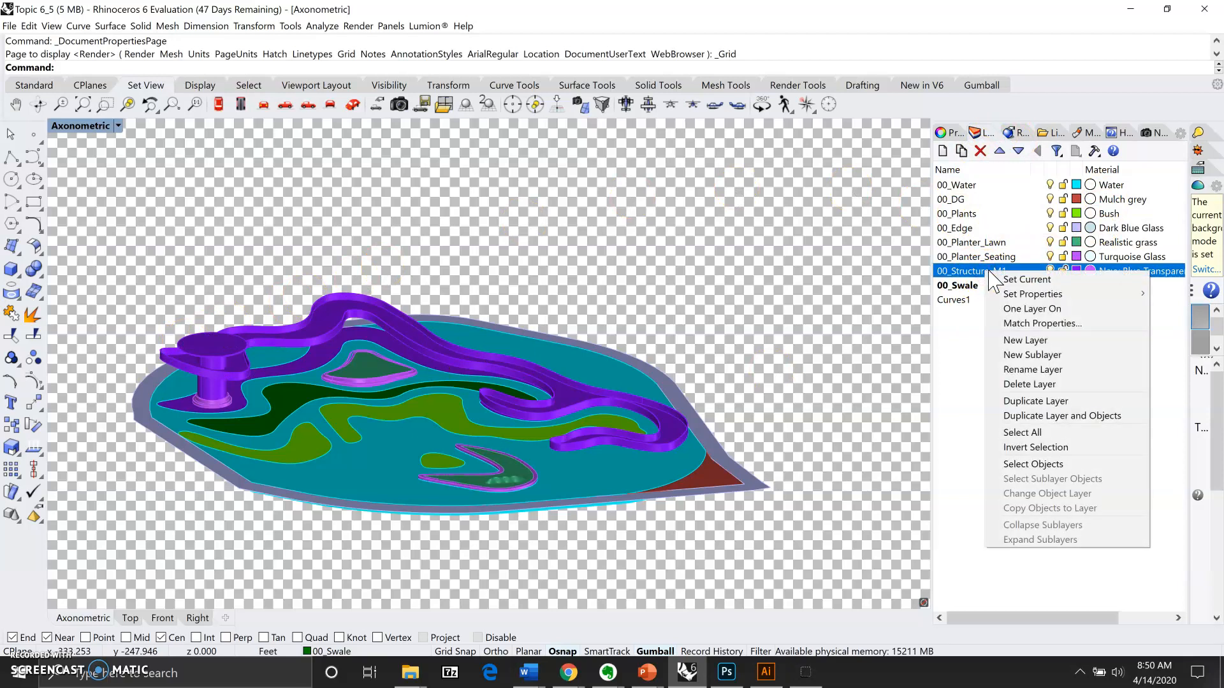
pyautogui.click(1049, 471)
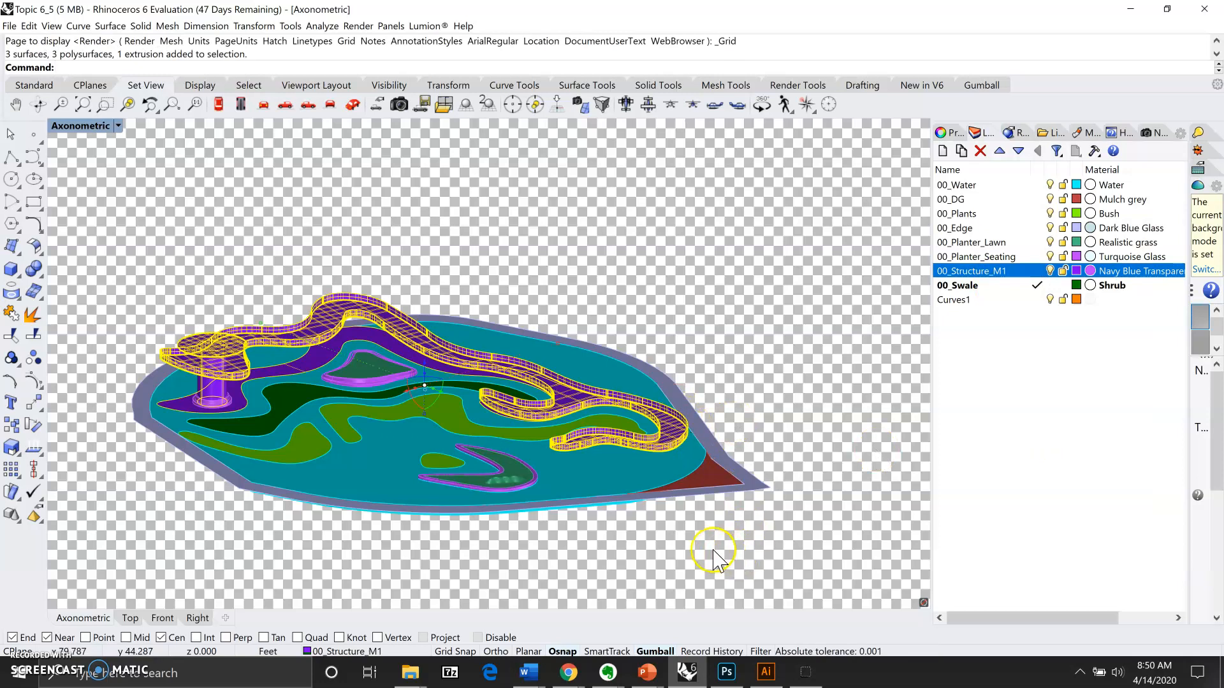
pyautogui.scroll(-3, 712, 554)
pyautogui.scroll(3, 790, 445)
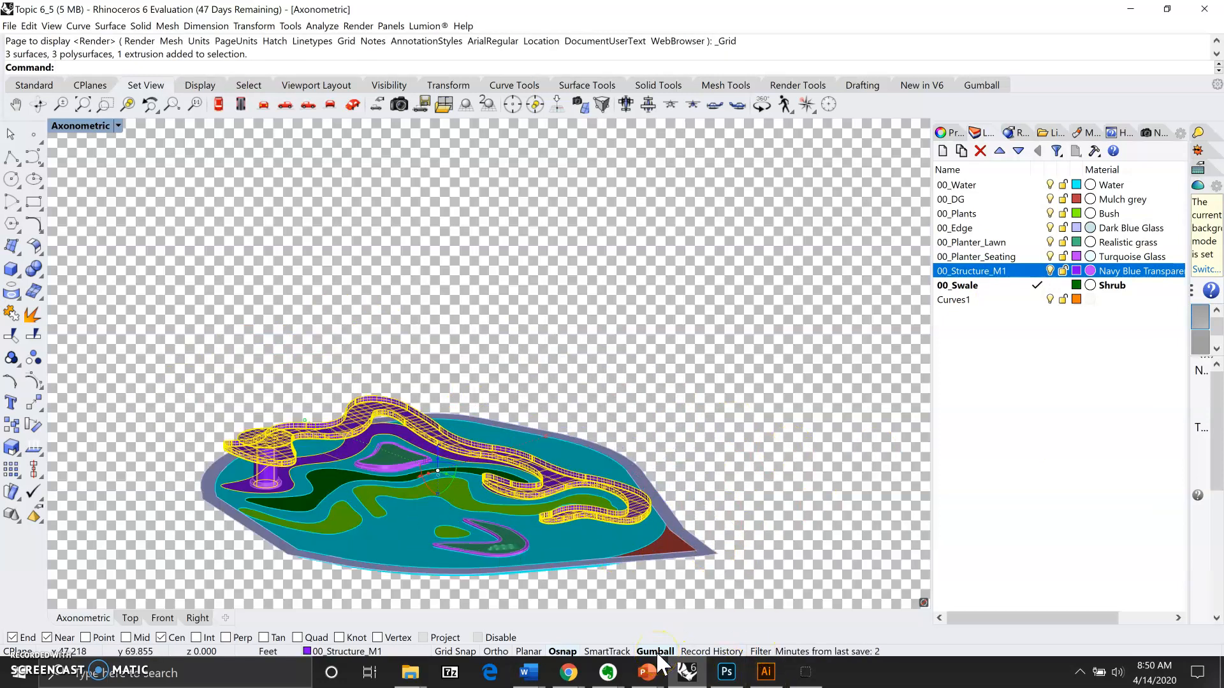
pyautogui.click(437, 447)
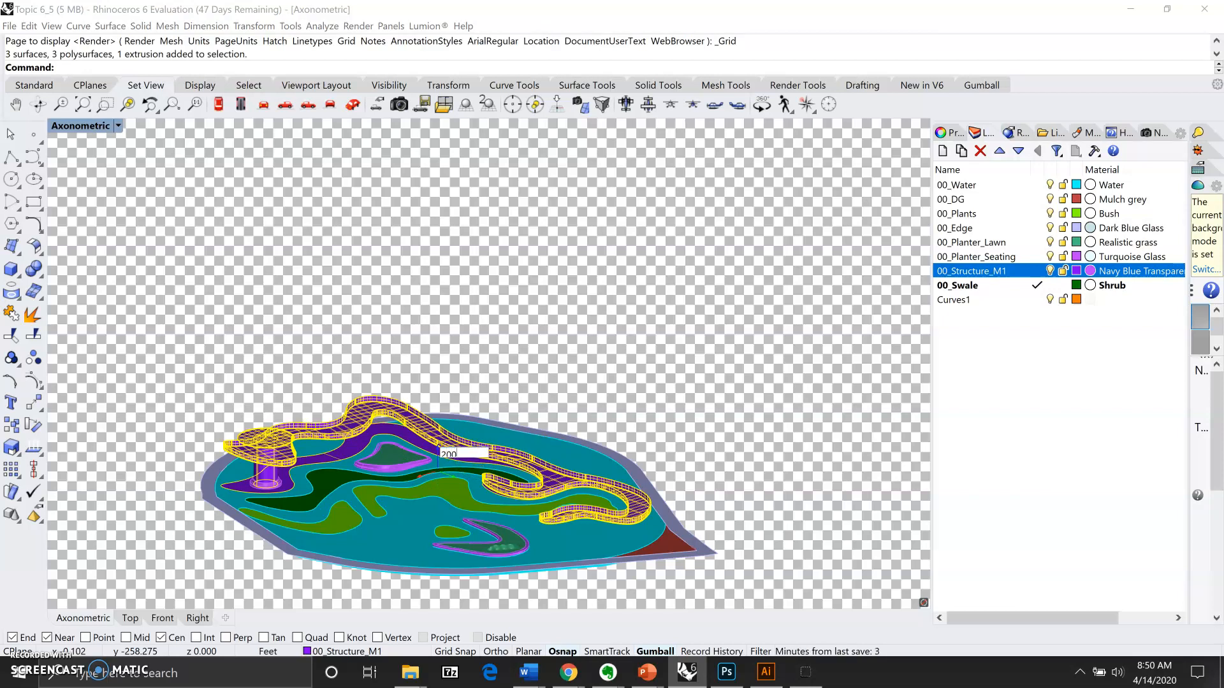
pyautogui.press('Return')
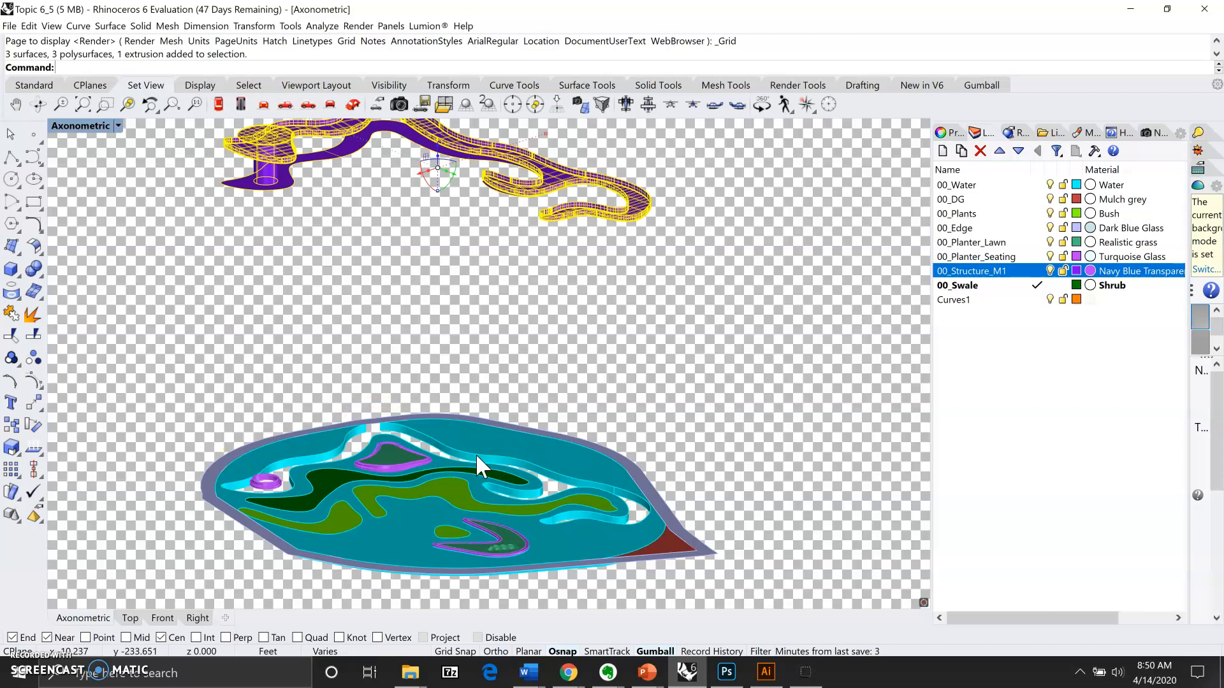
pyautogui.click(654, 411)
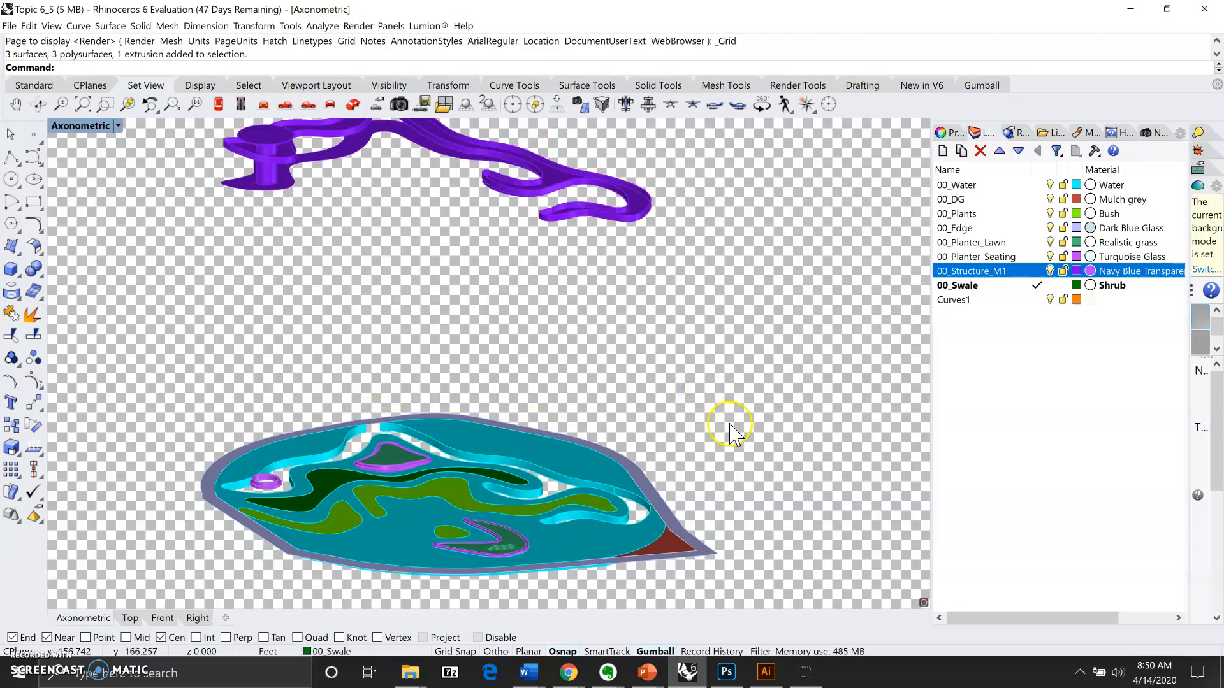
# - Select all objects on the 00_Swale layer and add those on the 00_Planter_Lawn layer to the selection
pyautogui.scroll(-2, 703, 470)
pyautogui.scroll(2, 715, 404)
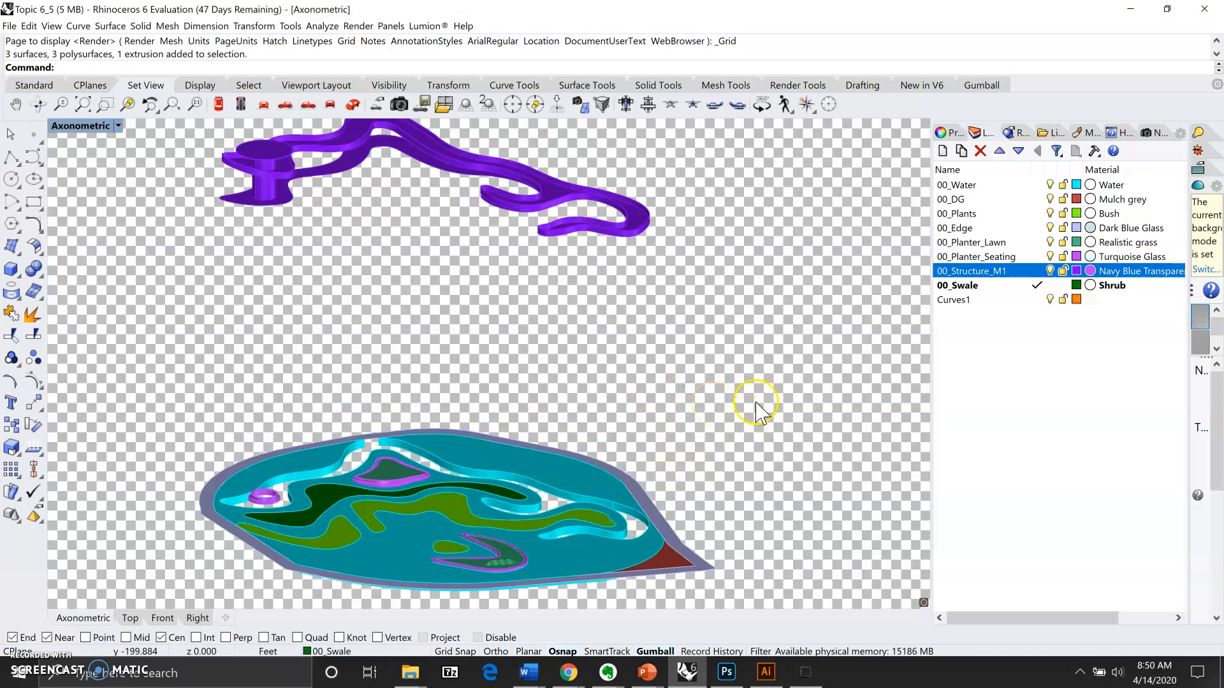
pyautogui.click(962, 350)
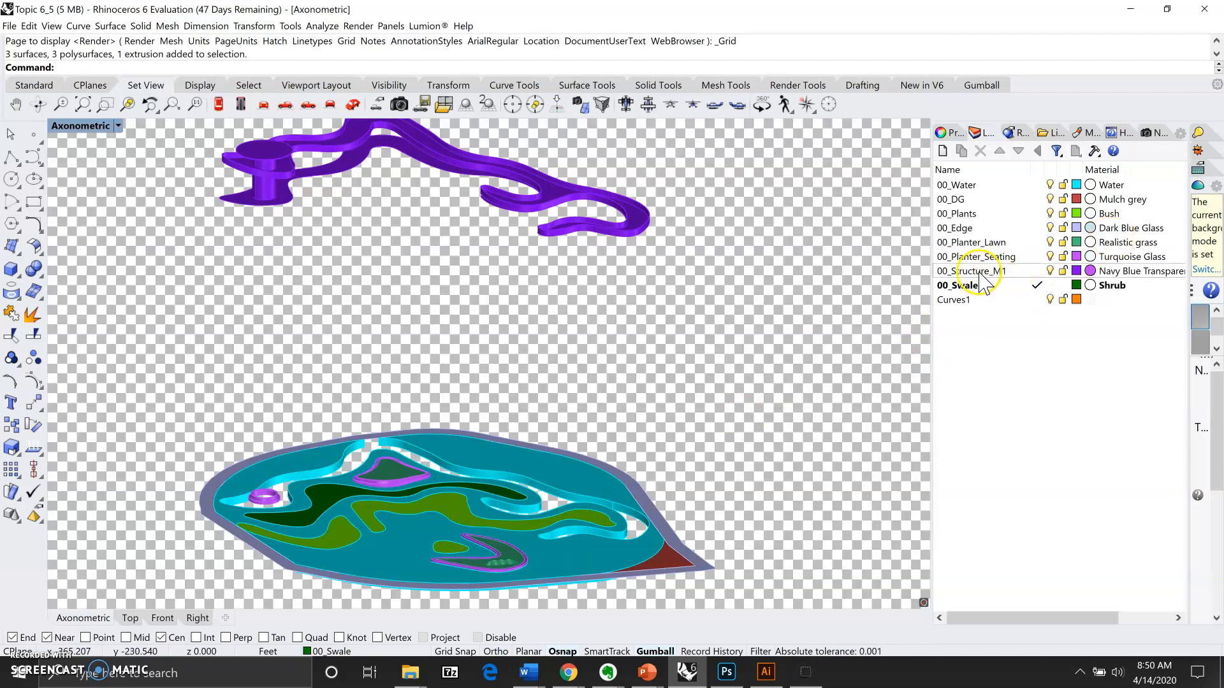
pyautogui.click(969, 293)
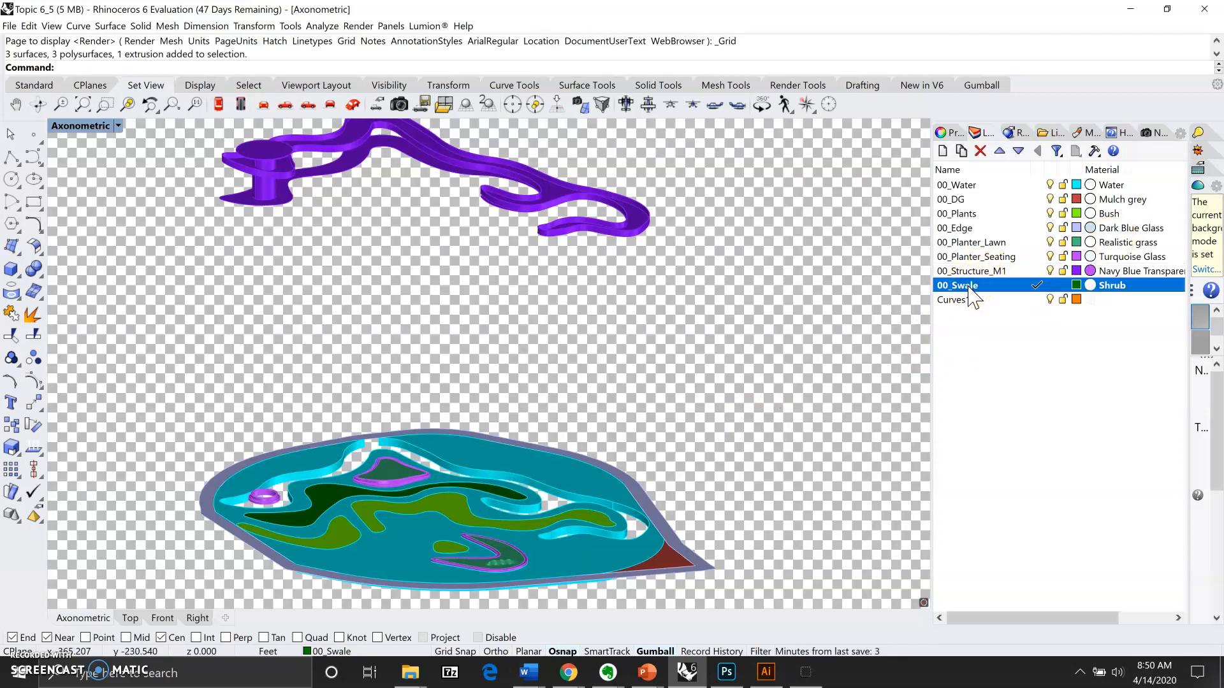
pyautogui.rightClick(971, 295)
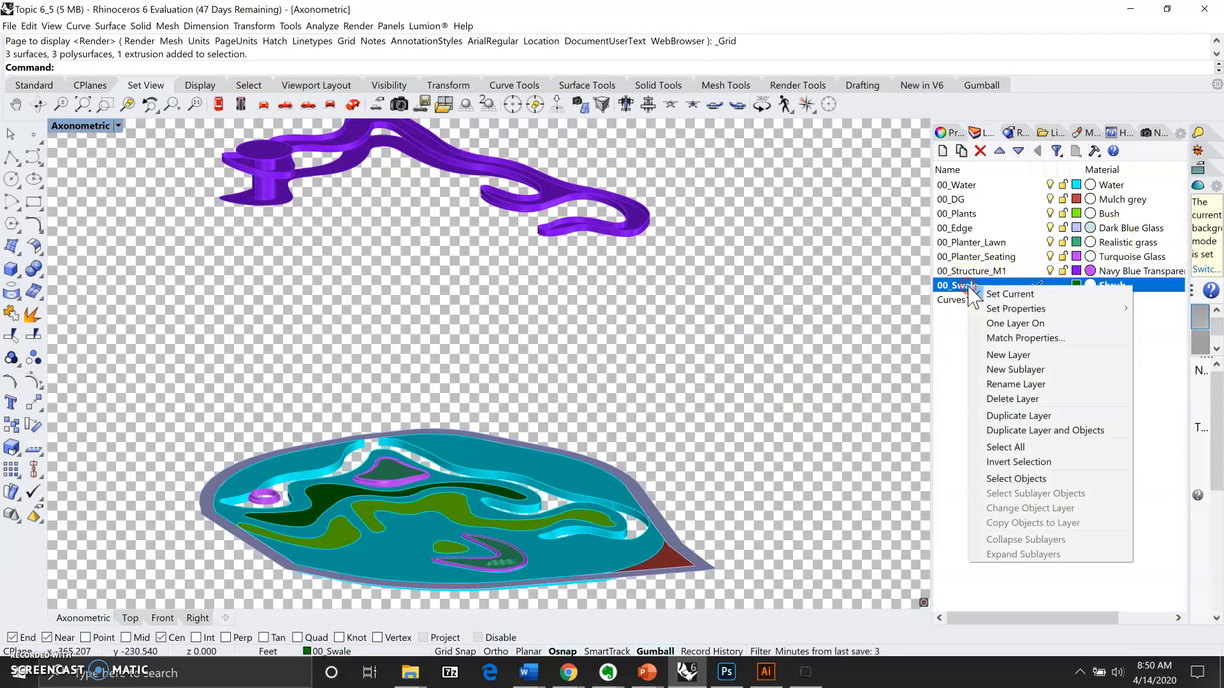
pyautogui.click(1045, 479)
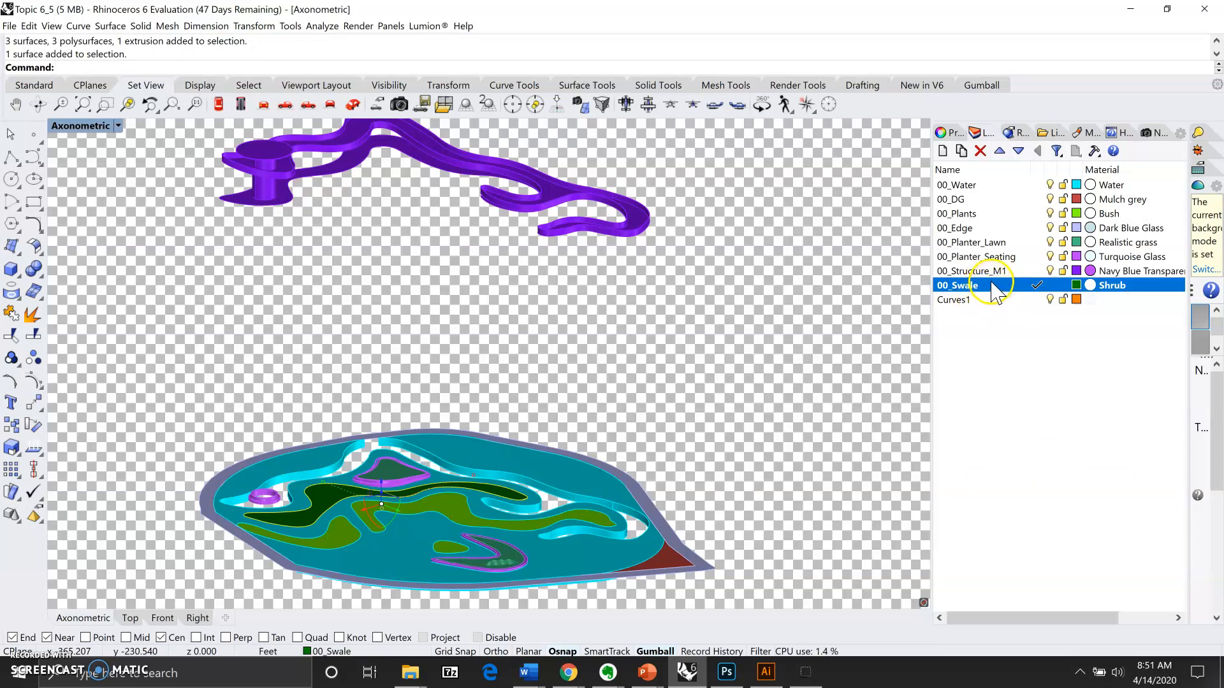
pyautogui.click(977, 244)
pyautogui.rightClick(975, 247)
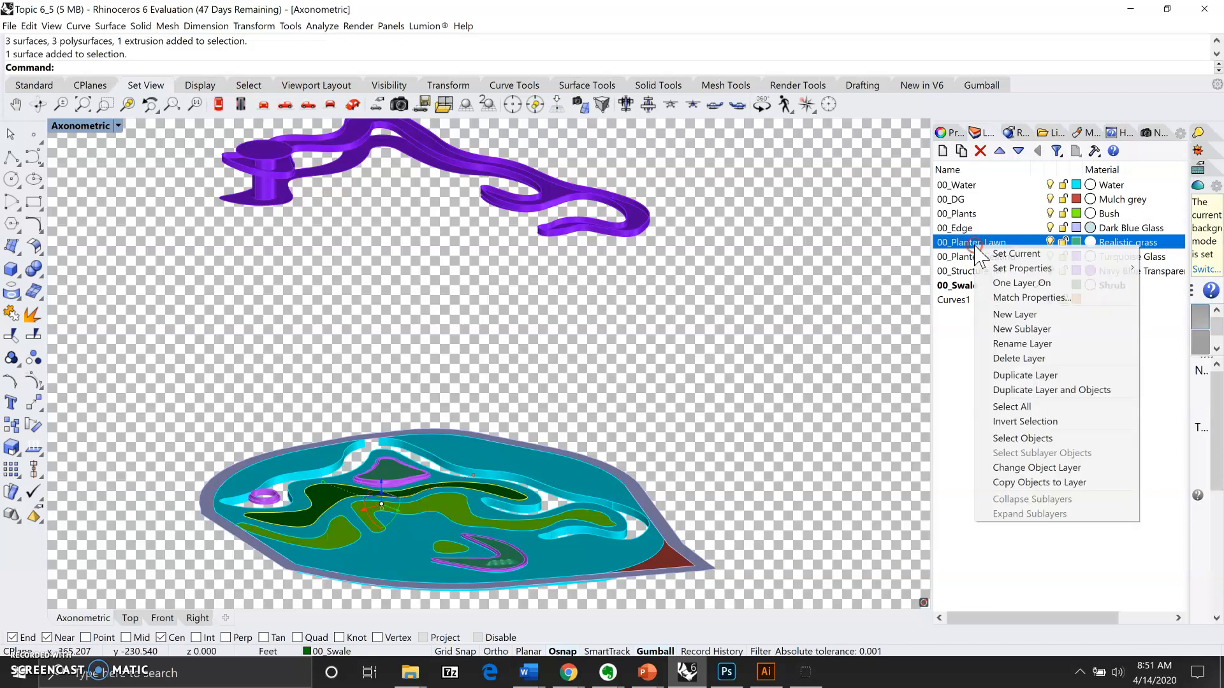
pyautogui.click(1023, 439)
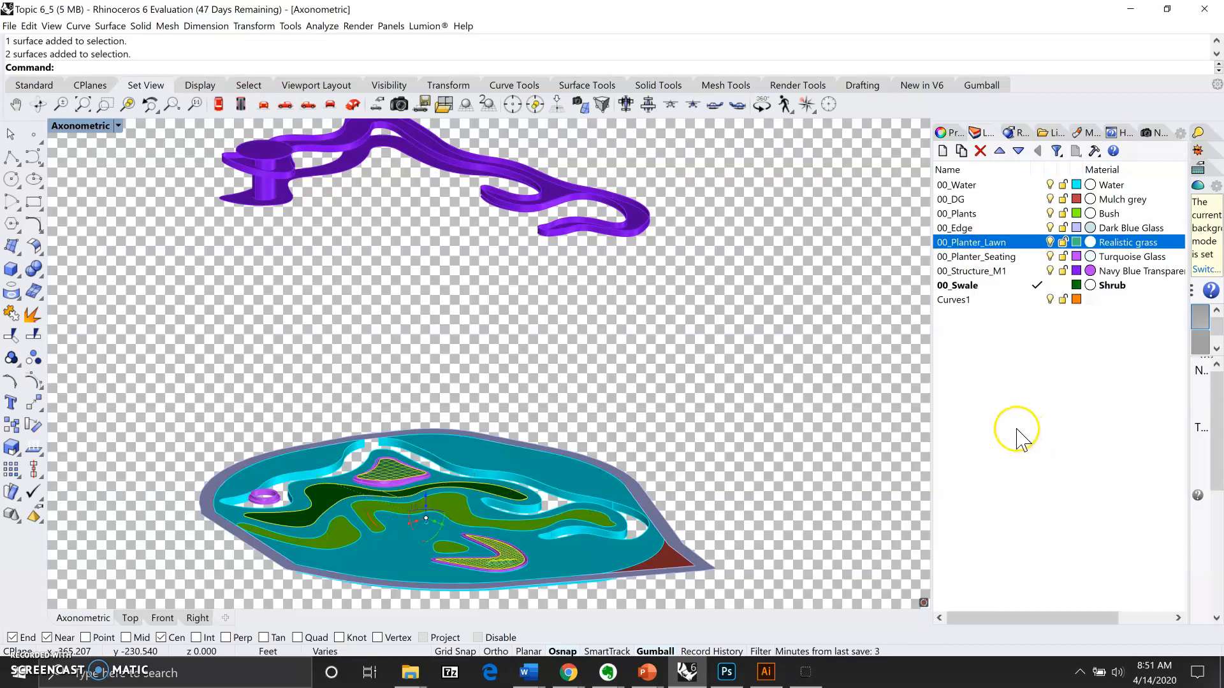
# - Add all 00_Planter_Seating and 00_Plants objects to the selection and move everything selected 100 feet straight up with the Gumball
pyautogui.rightClick(966, 258)
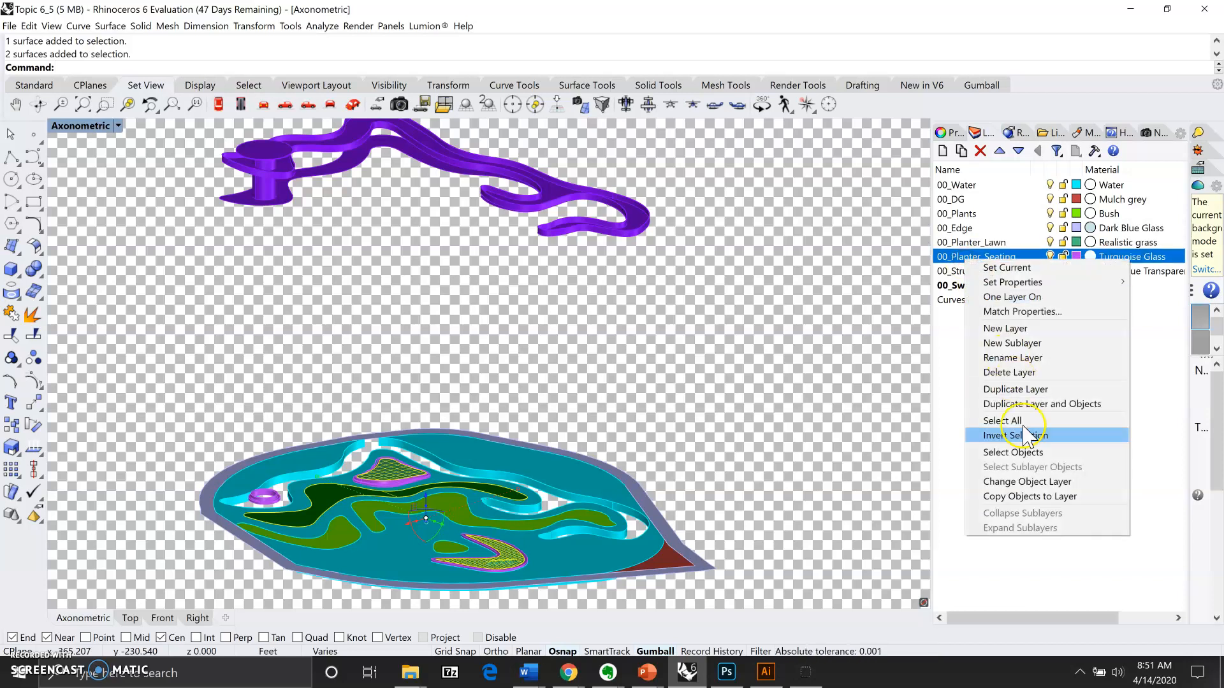
pyautogui.click(1019, 452)
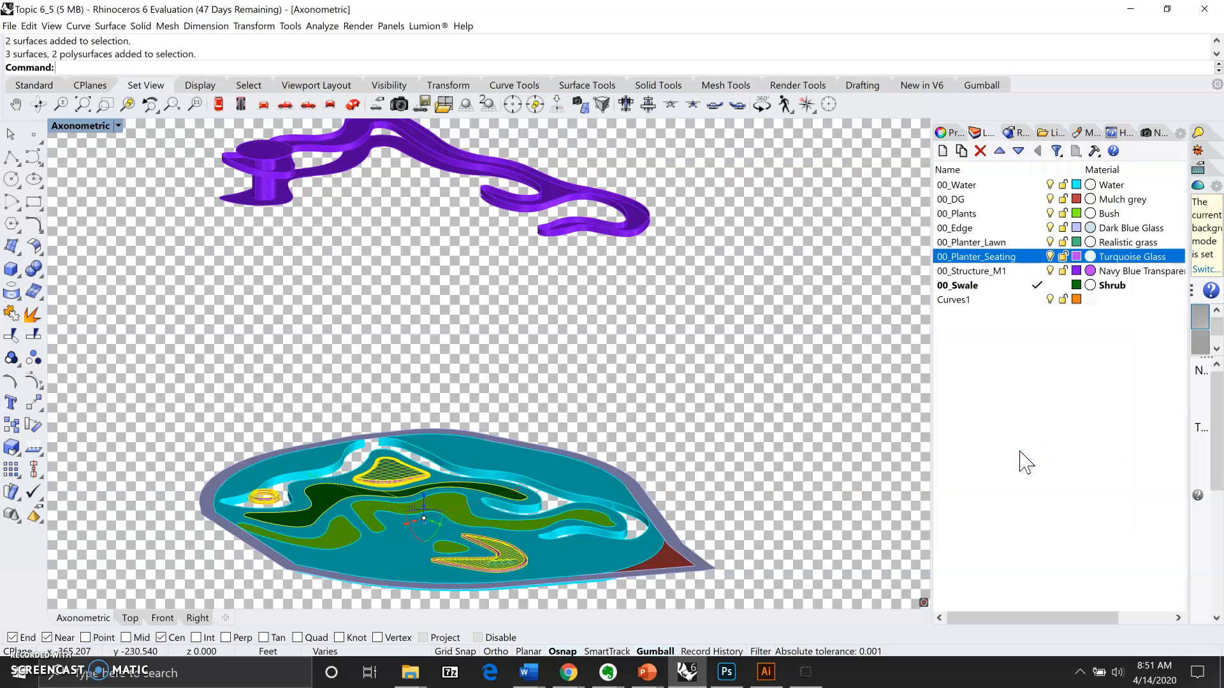
pyautogui.click(960, 215)
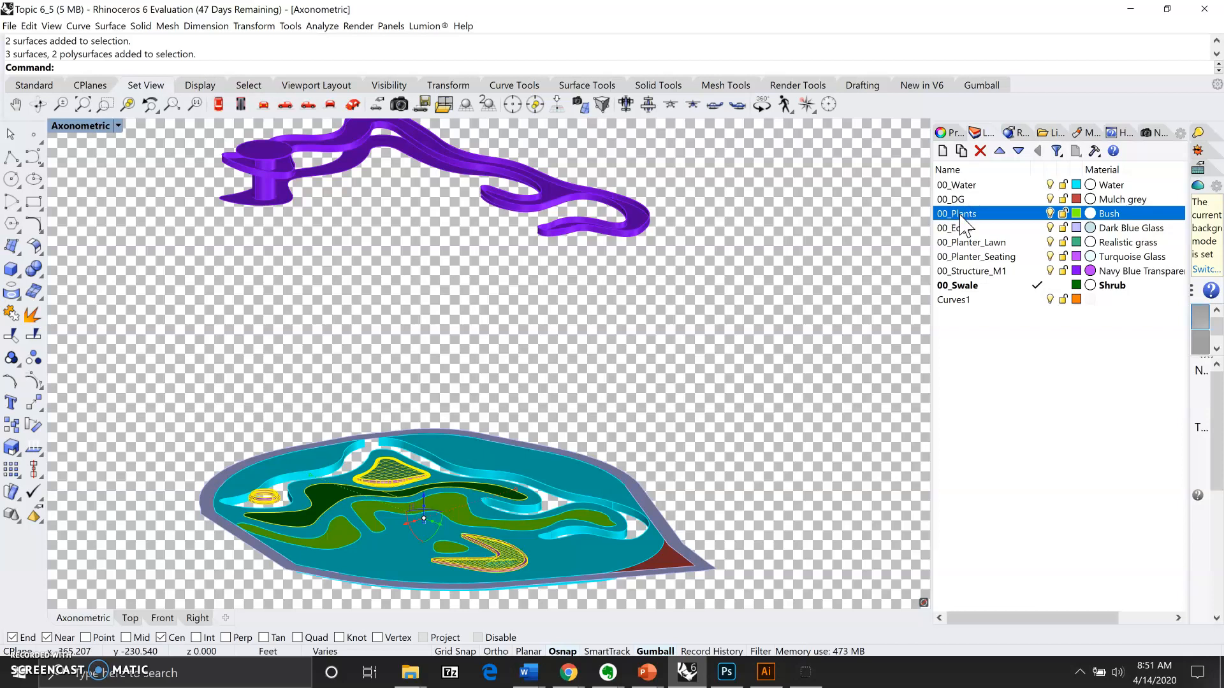
pyautogui.rightClick(961, 217)
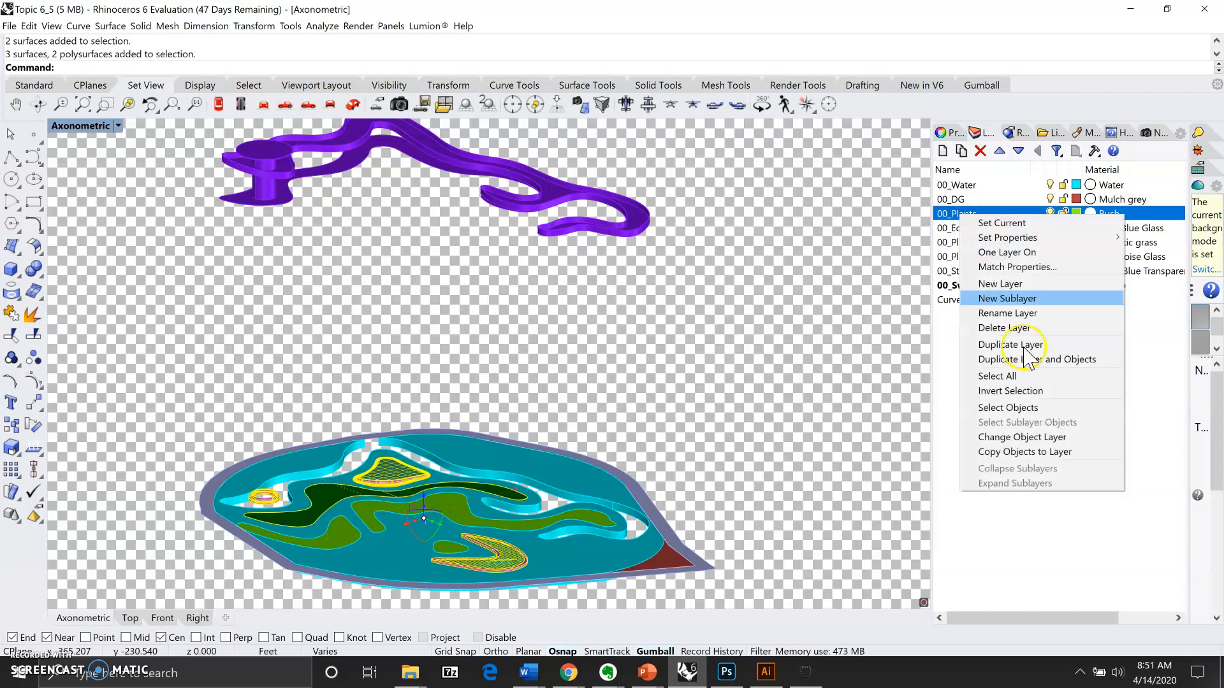
pyautogui.click(1030, 410)
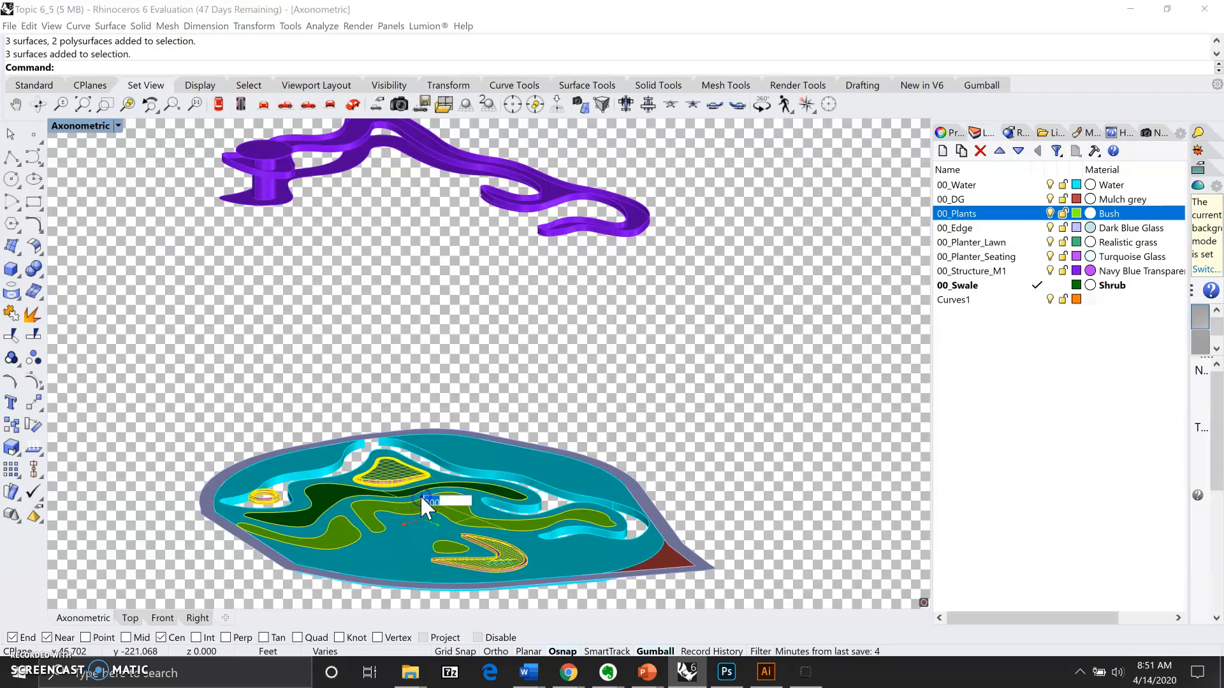
pyautogui.click(425, 503)
pyautogui.press('Return')
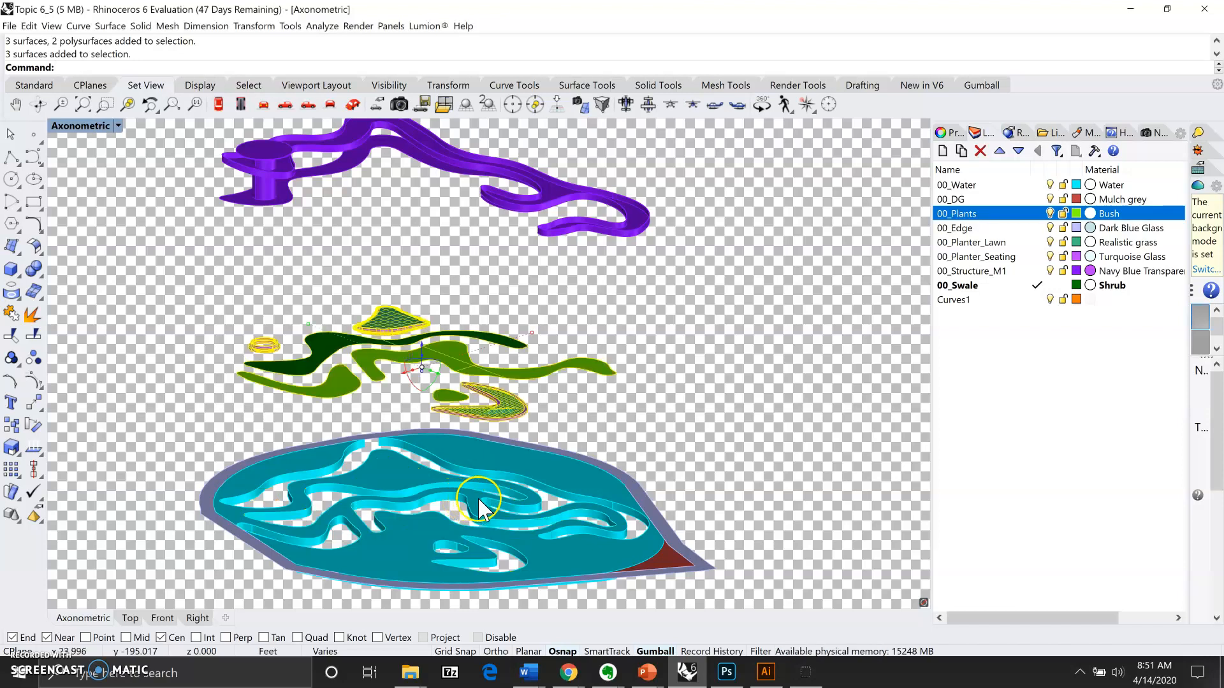
# - Move the selected swale, planter and plant objects another 50 feet straight up, and clear the selection
pyautogui.click(422, 346)
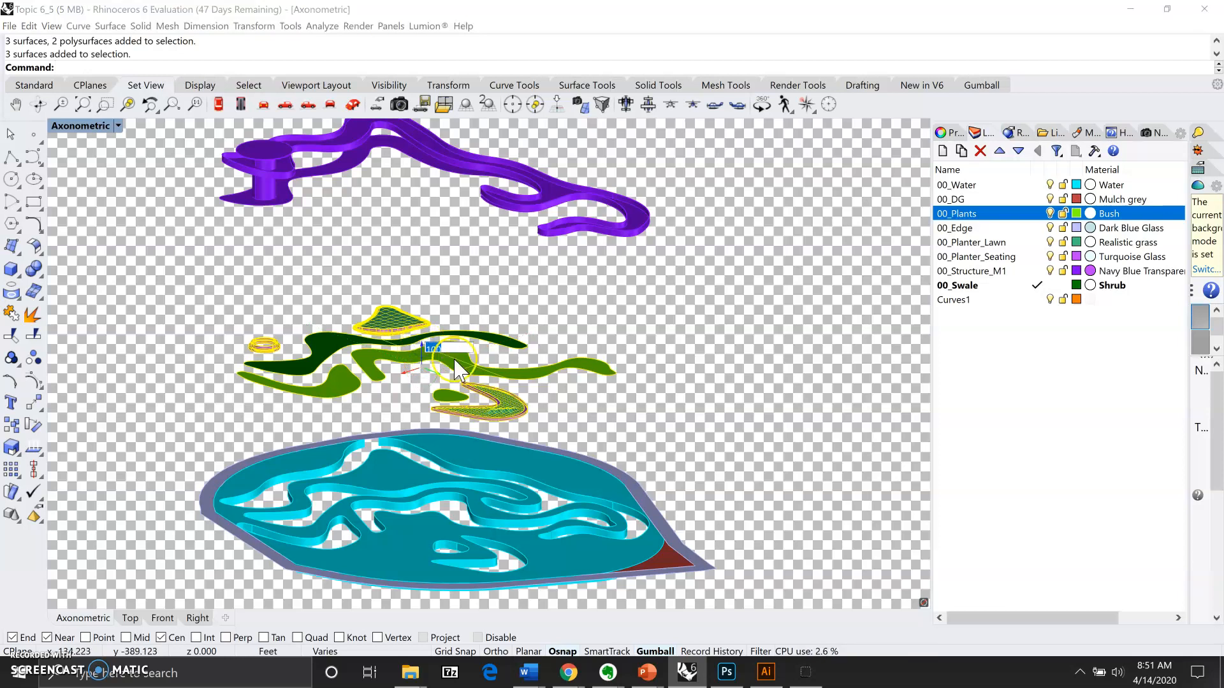
pyautogui.write('50')
pyautogui.press('Return')
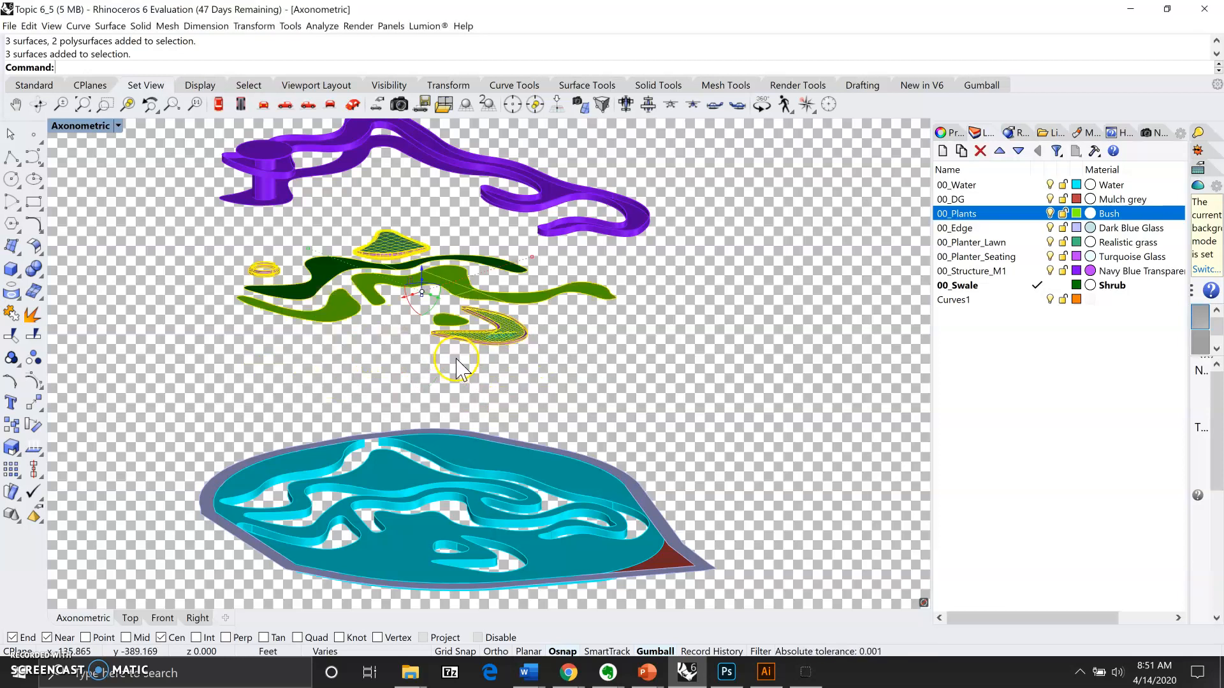
pyautogui.click(658, 461)
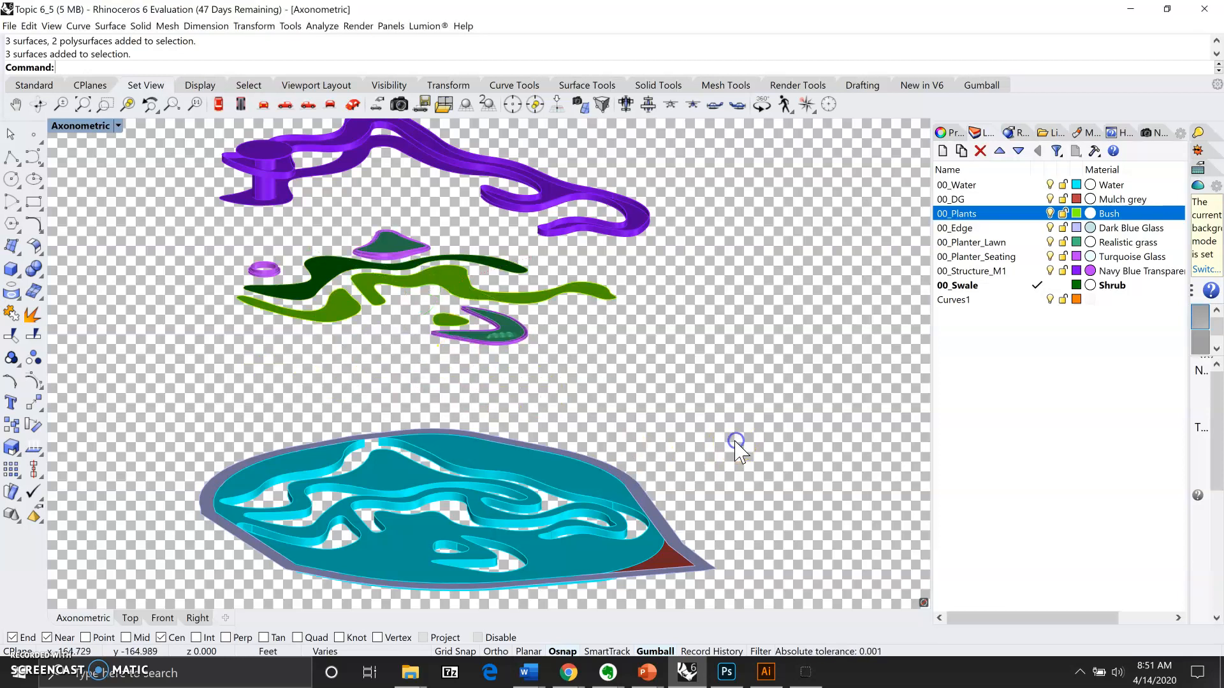
# - Copy and paste the 00_Edge border surface in place, and move one copy straight up to the level of the raised structure
pyautogui.click(666, 535)
pyautogui.click(683, 547)
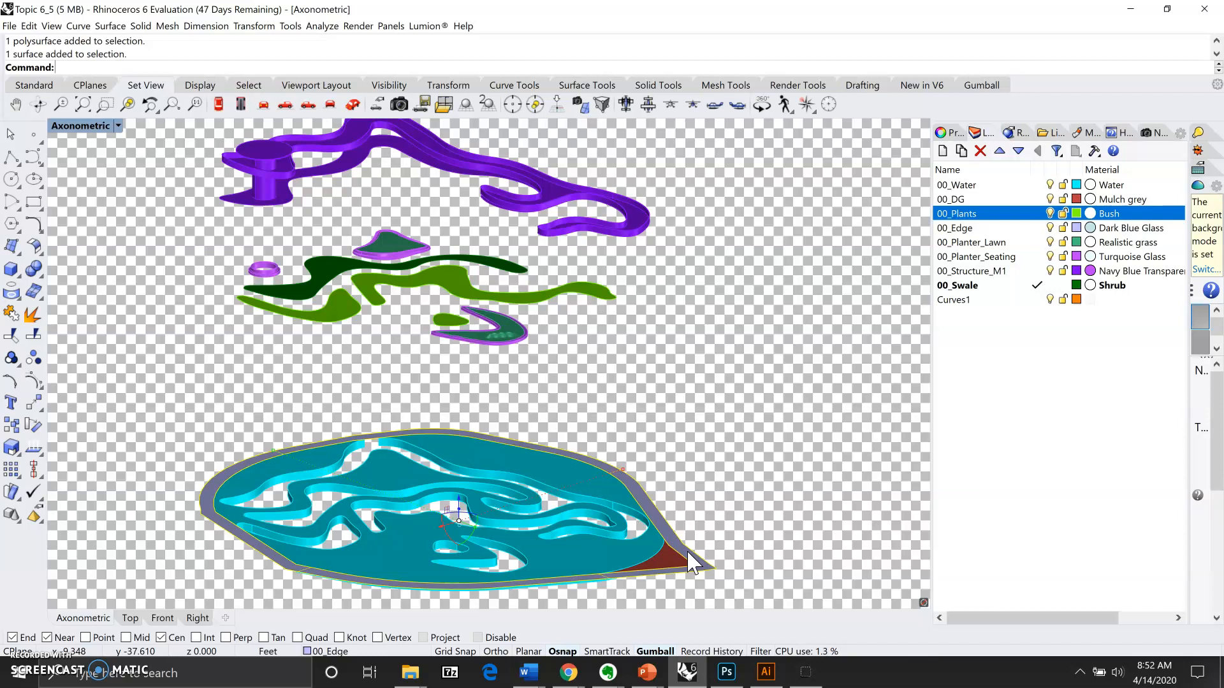
pyautogui.hotkey('ctrl', 'c')
pyautogui.hotkey('ctrl', 'v')
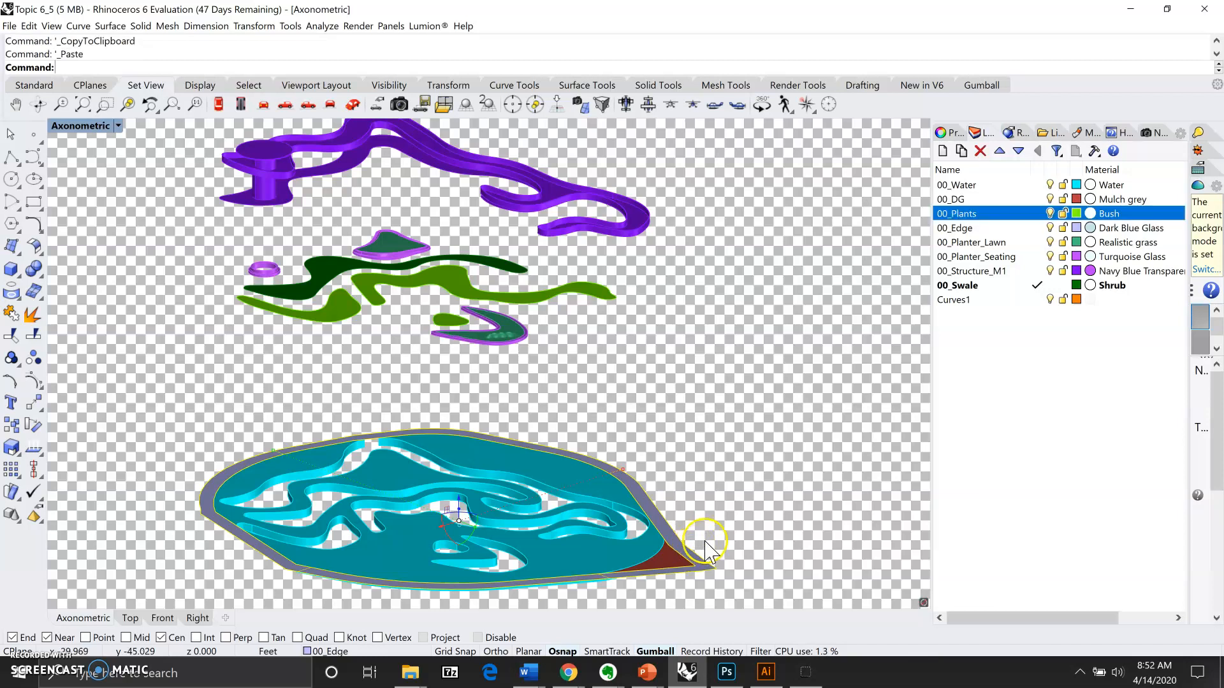
pyautogui.click(690, 559)
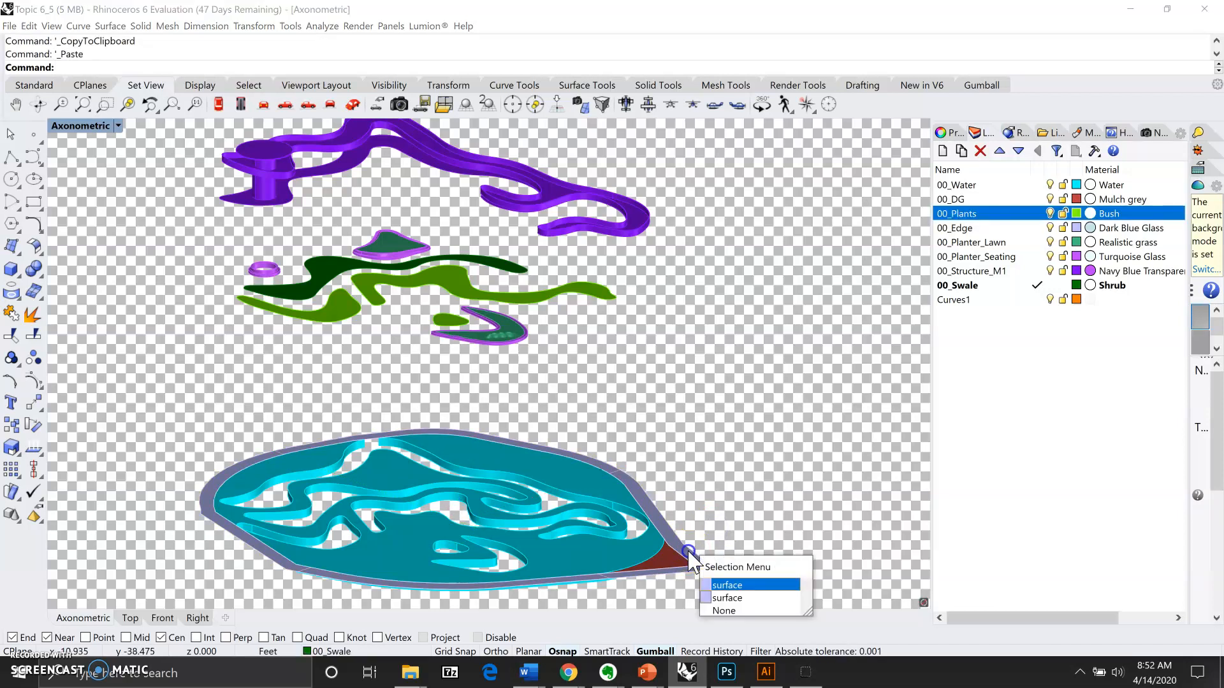
pyautogui.click(739, 586)
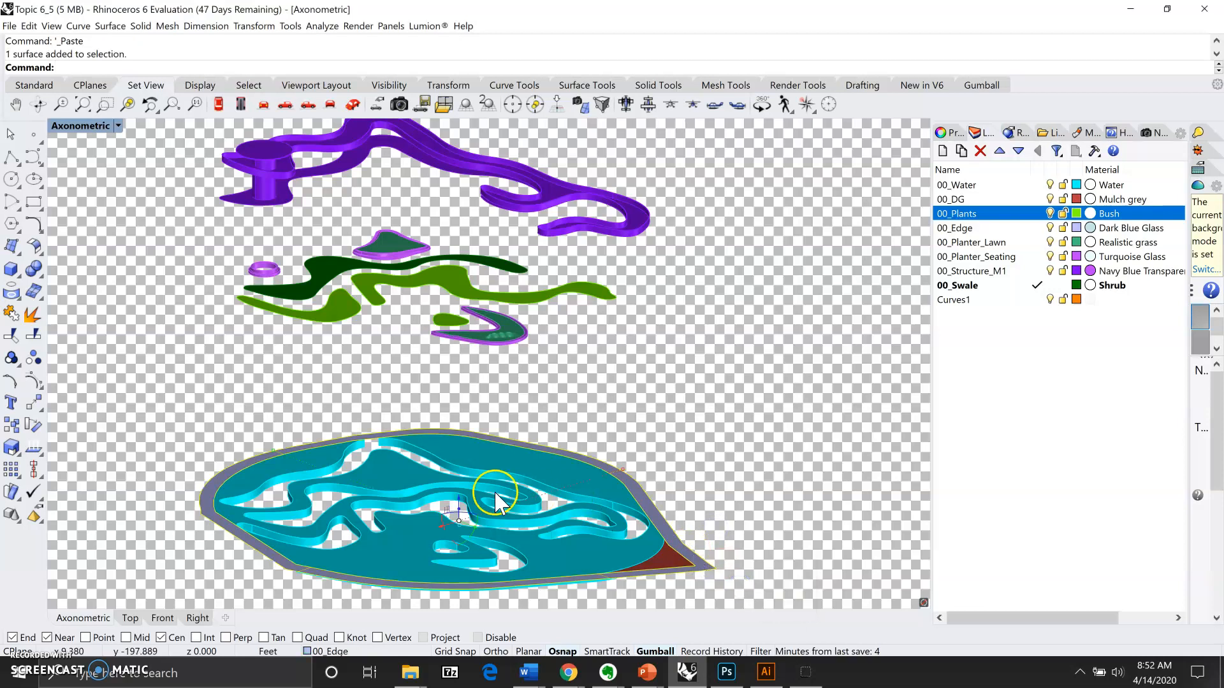
pyautogui.click(459, 500)
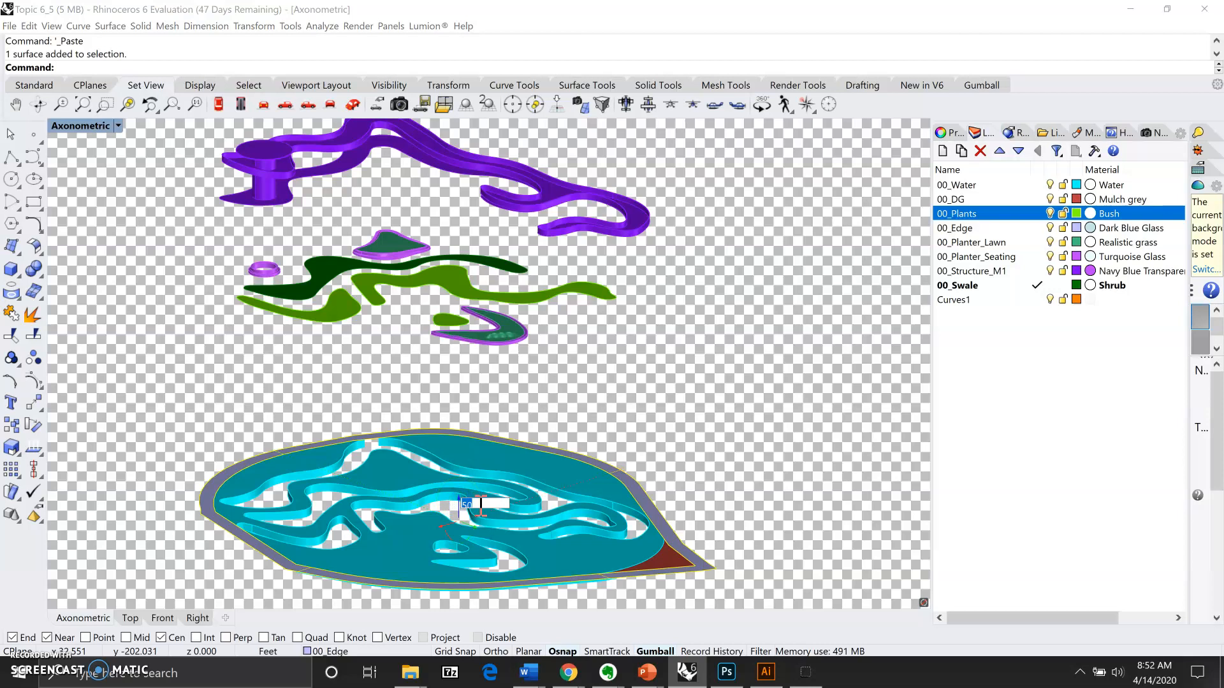
pyautogui.press('Return')
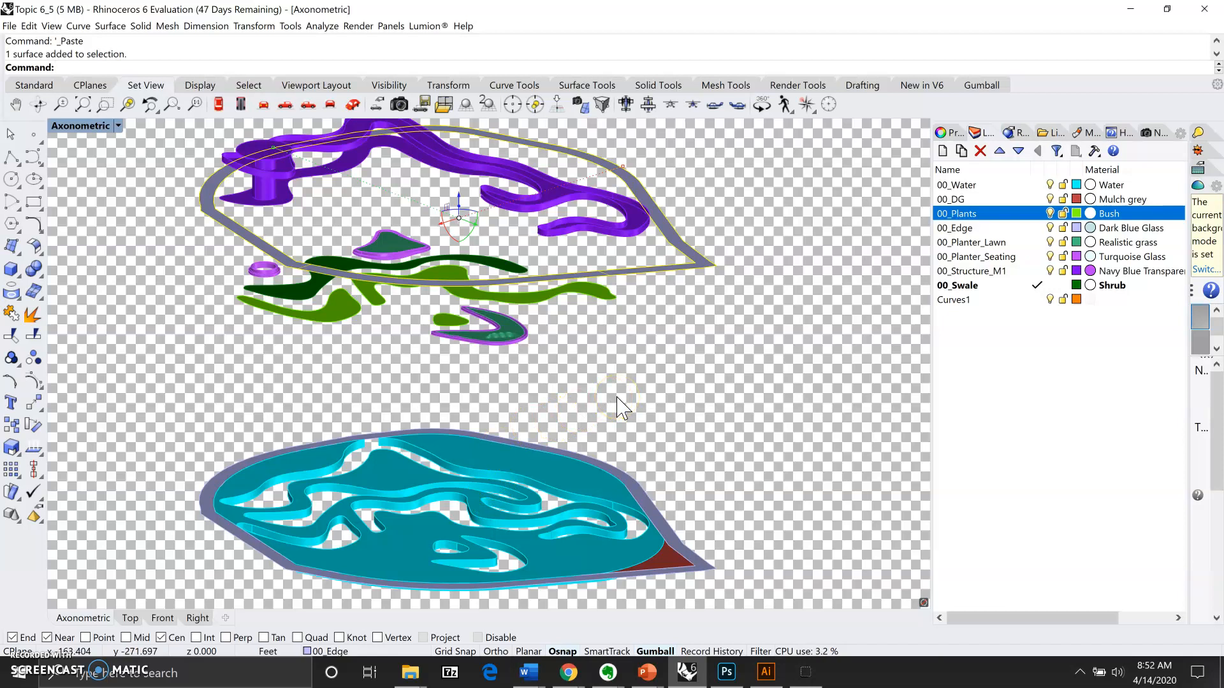
pyautogui.click(744, 500)
# - Duplicate the ground-level 00_Edge border surface in place again and move one copy 150 feet straight up with the Gumball
pyautogui.click(685, 553)
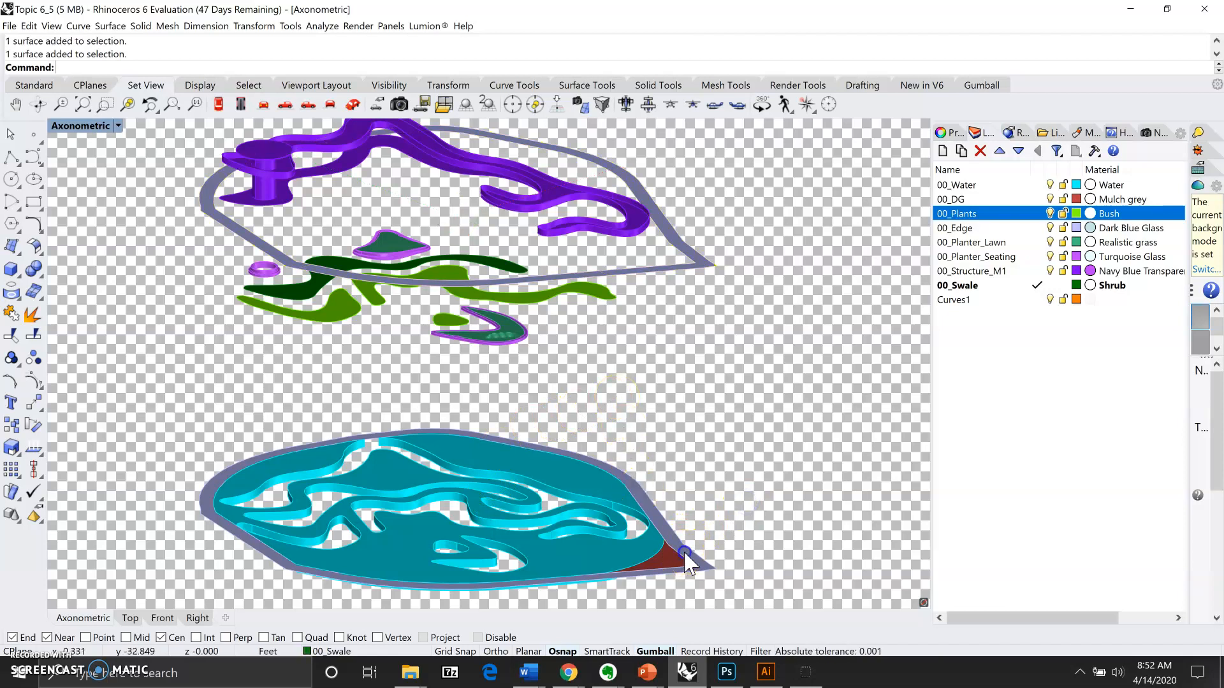
pyautogui.click(709, 565)
pyautogui.hotkey('ctrl', 'c')
pyautogui.hotkey('ctrl', 'v')
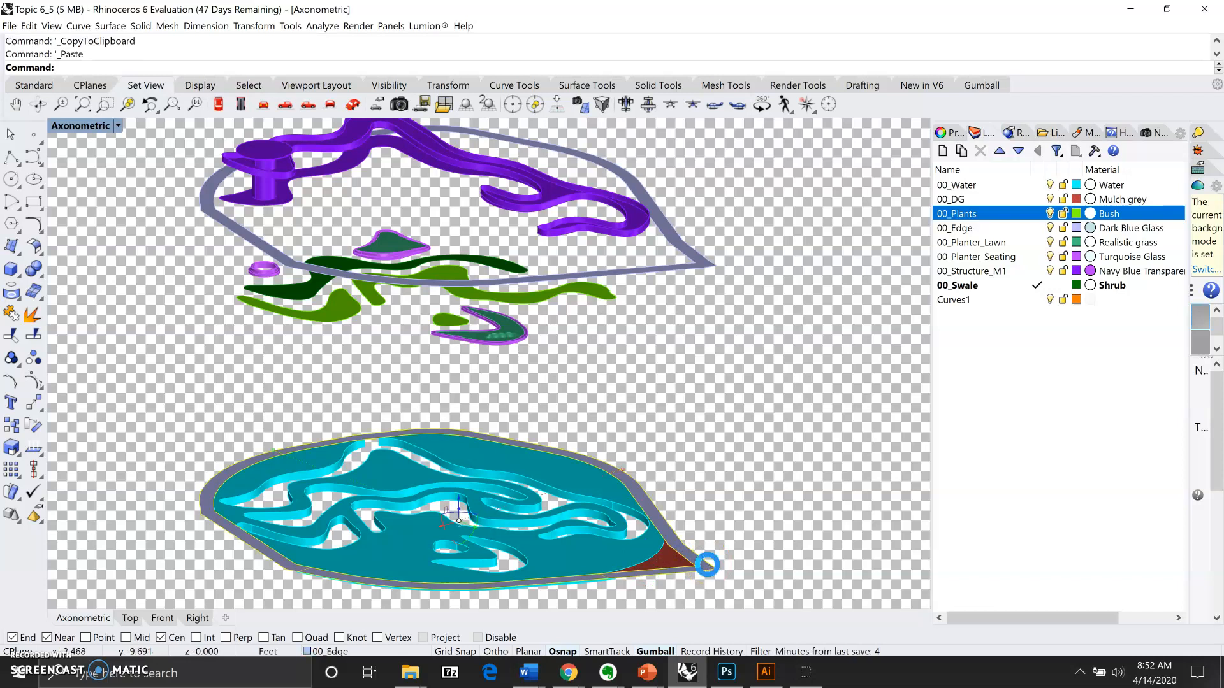
pyautogui.click(701, 564)
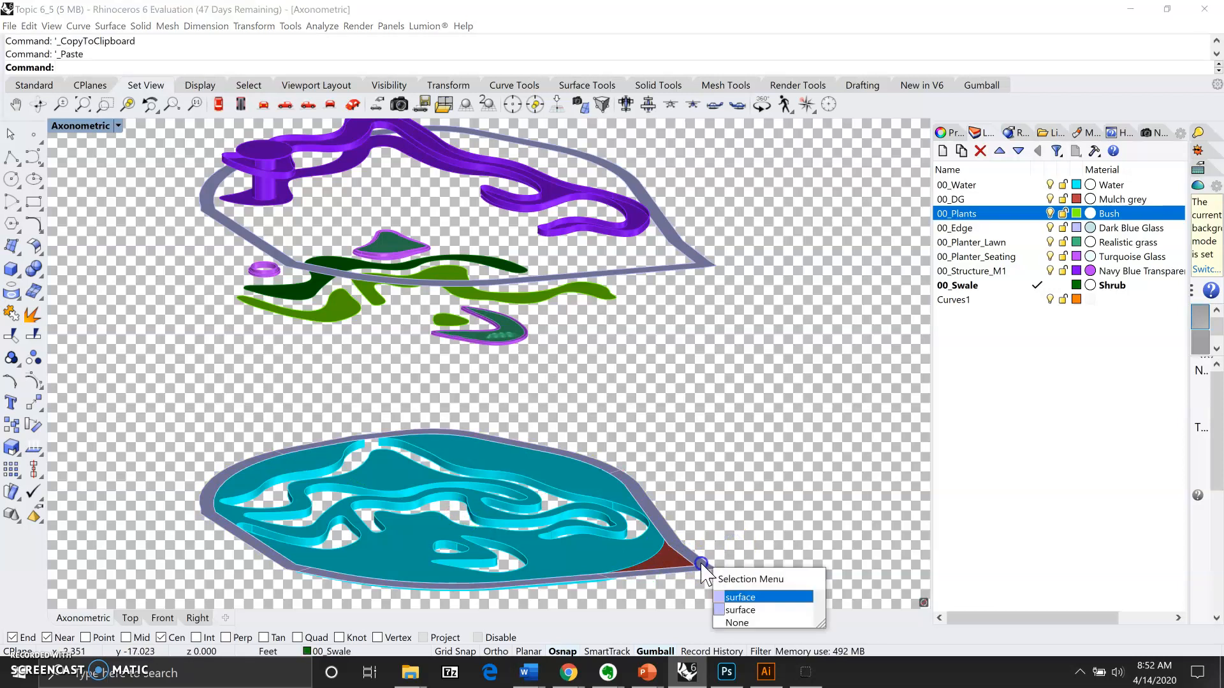
pyautogui.click(741, 598)
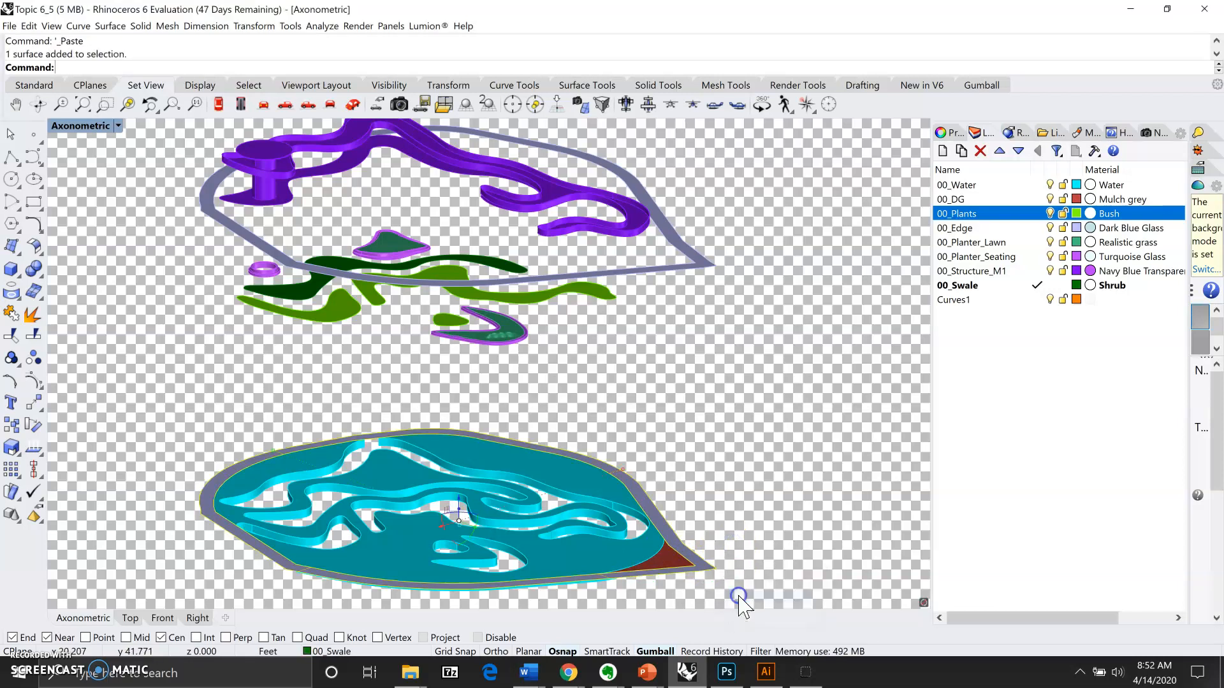
pyautogui.click(459, 498)
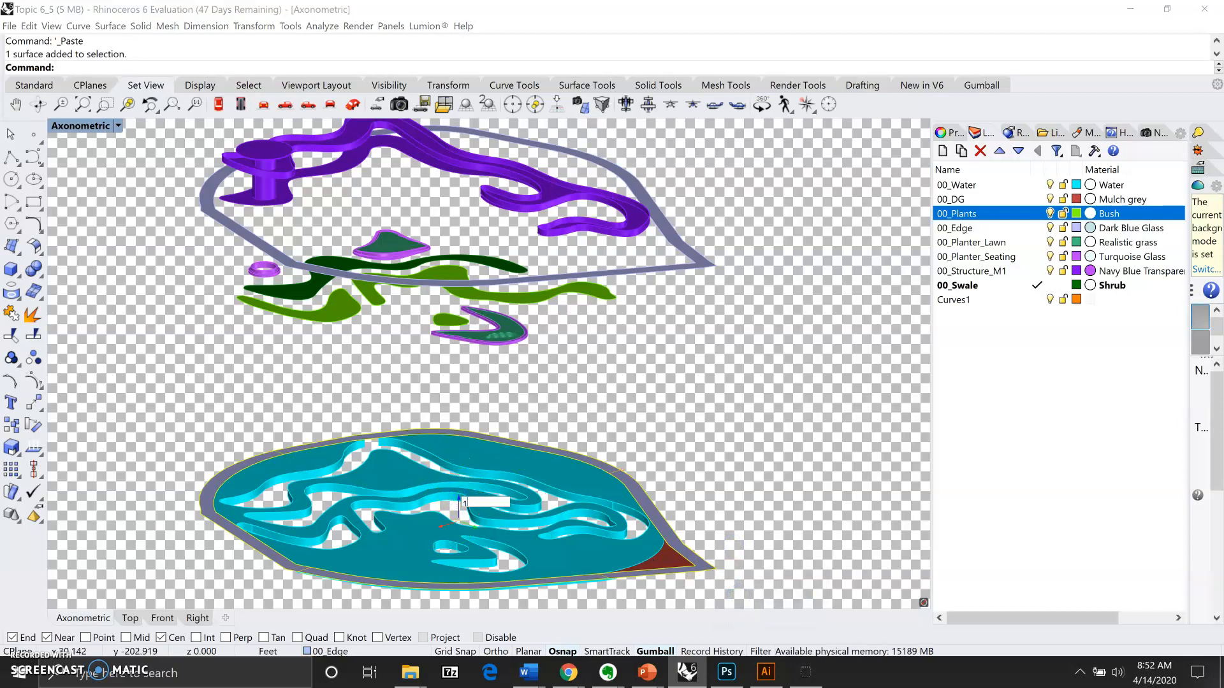
pyautogui.write('150')
pyautogui.press('Return')
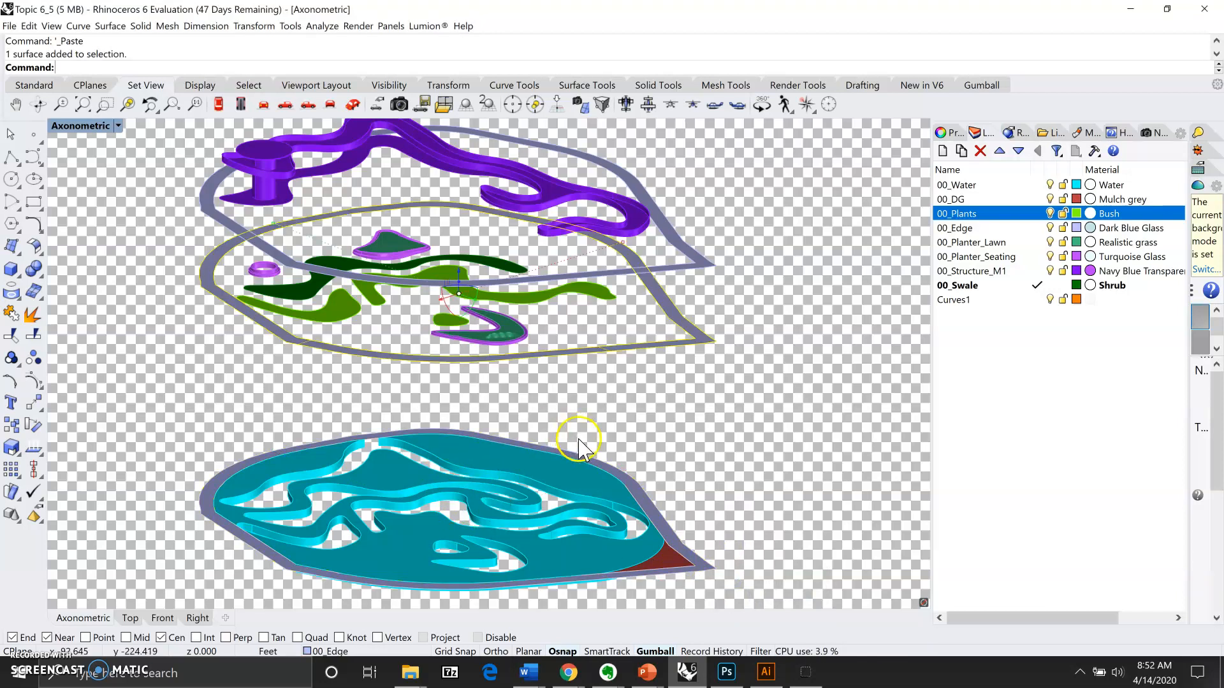
pyautogui.click(728, 438)
pyautogui.scroll(-4, 688, 514)
pyautogui.scroll(4, 744, 268)
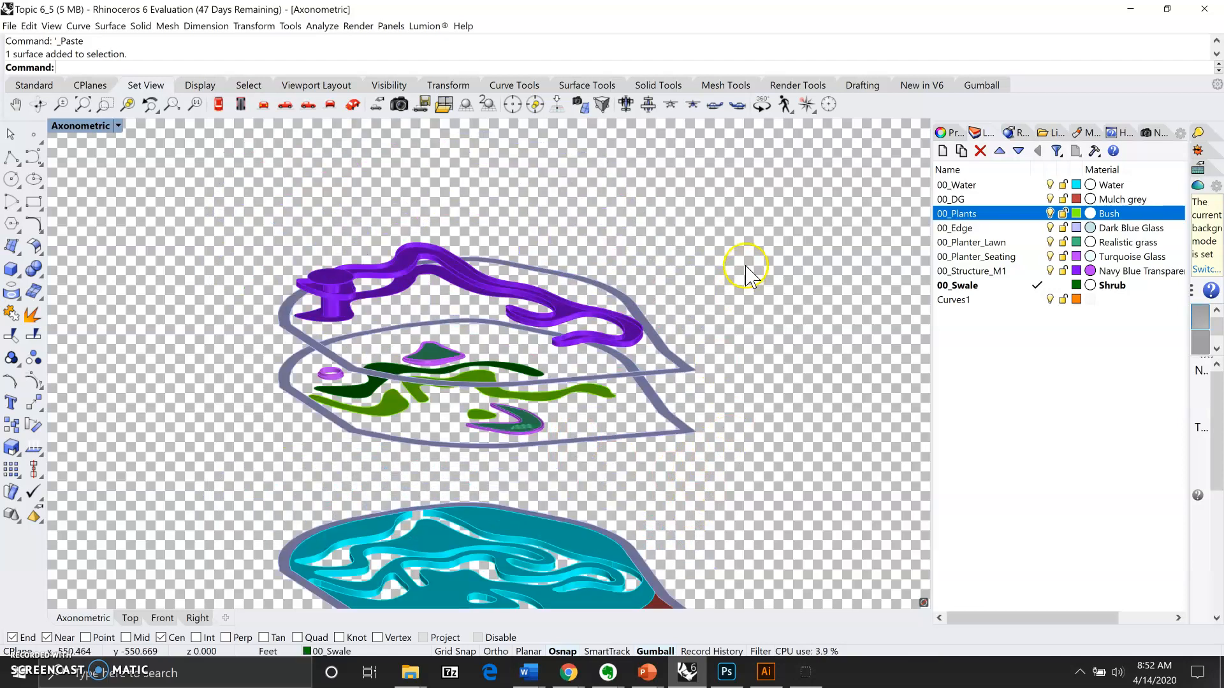
pyautogui.scroll(-2, 744, 268)
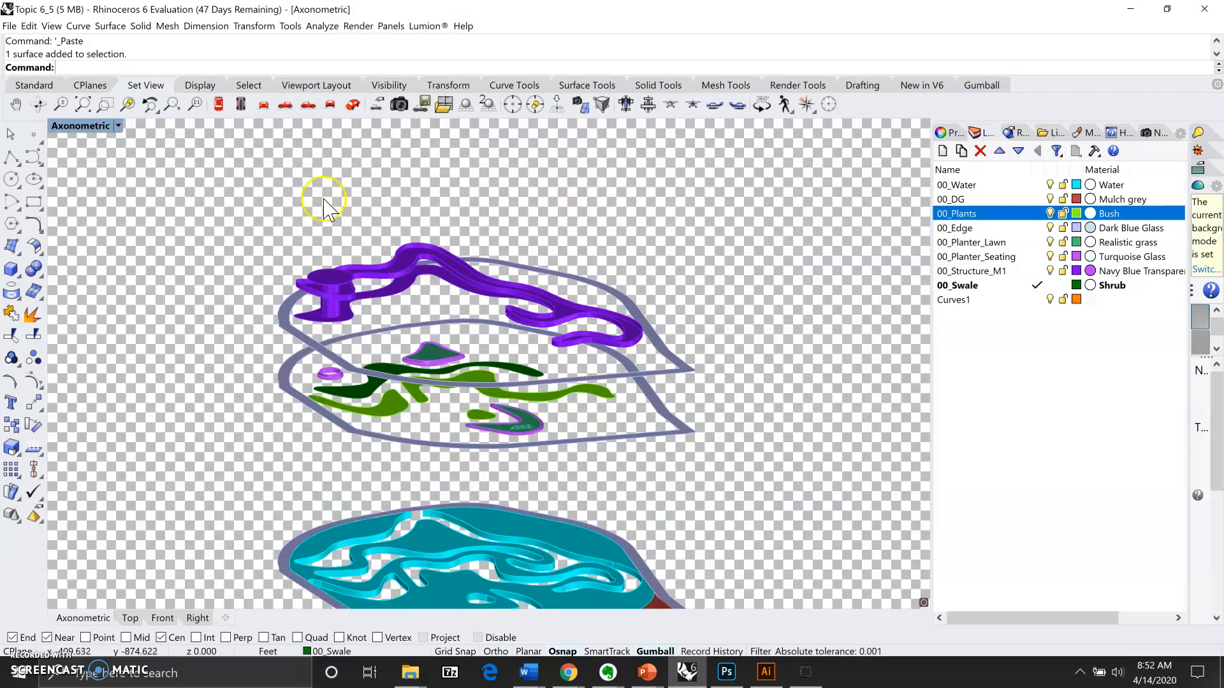
pyautogui.moveTo(222, 214); pyautogui.dragTo(776, 394)
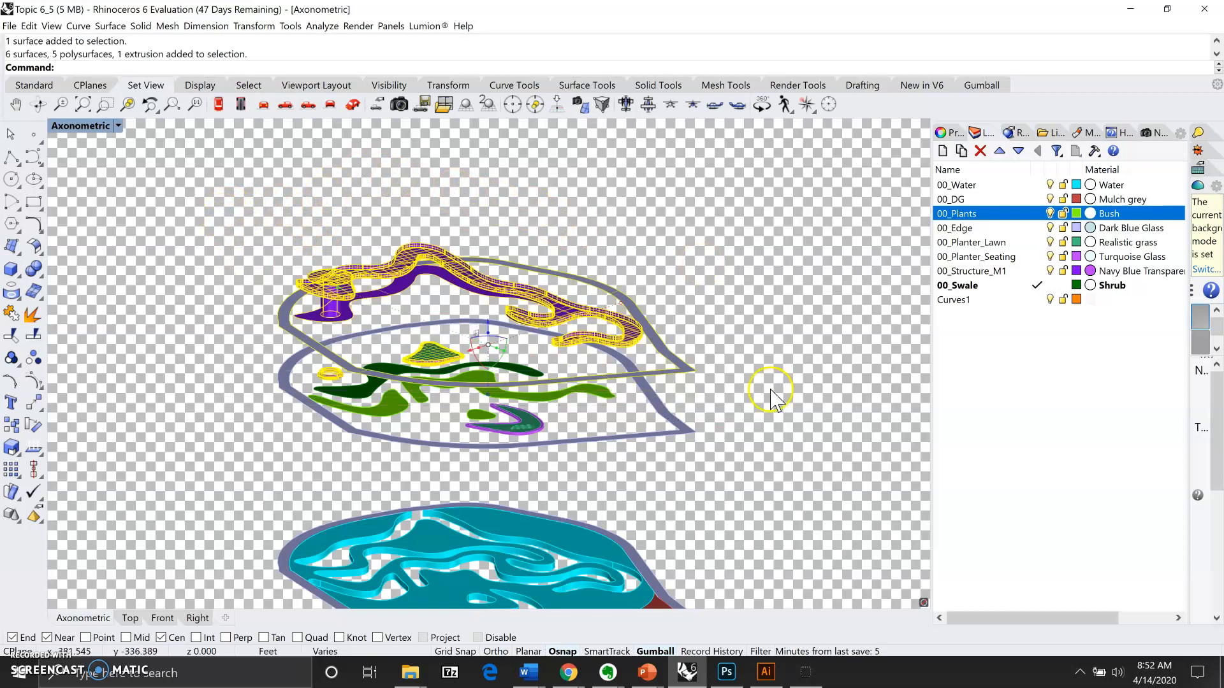
pyautogui.click(773, 395)
# - Select the upper 00_Edge border together with all 00_Structure_M1 objects, move them 150 feet straight up with the Gumball, and clear the selection
pyautogui.scroll(3, 427, 352)
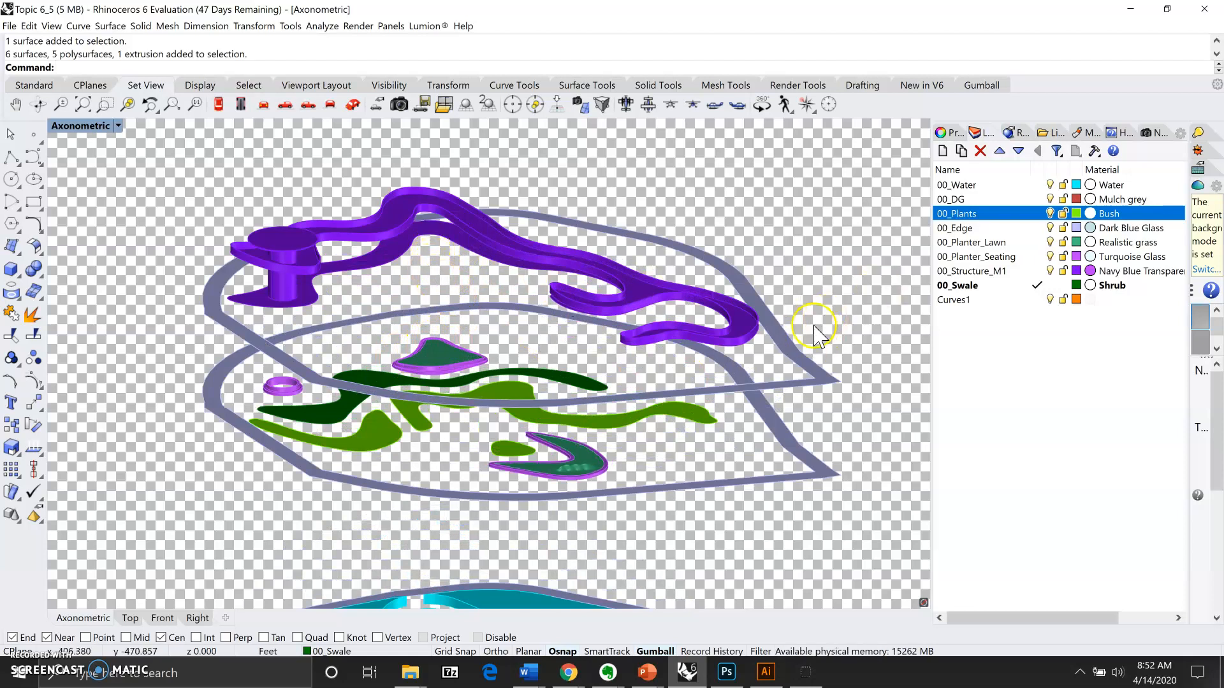
pyautogui.click(795, 352)
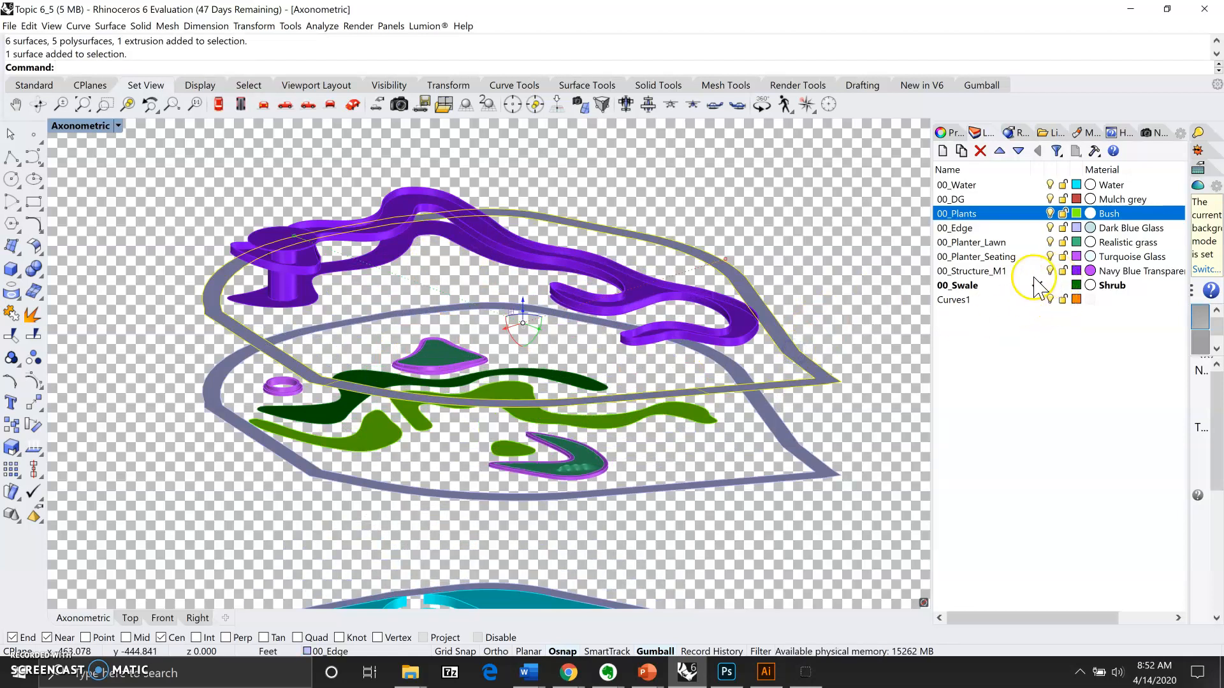
pyautogui.rightClick(972, 272)
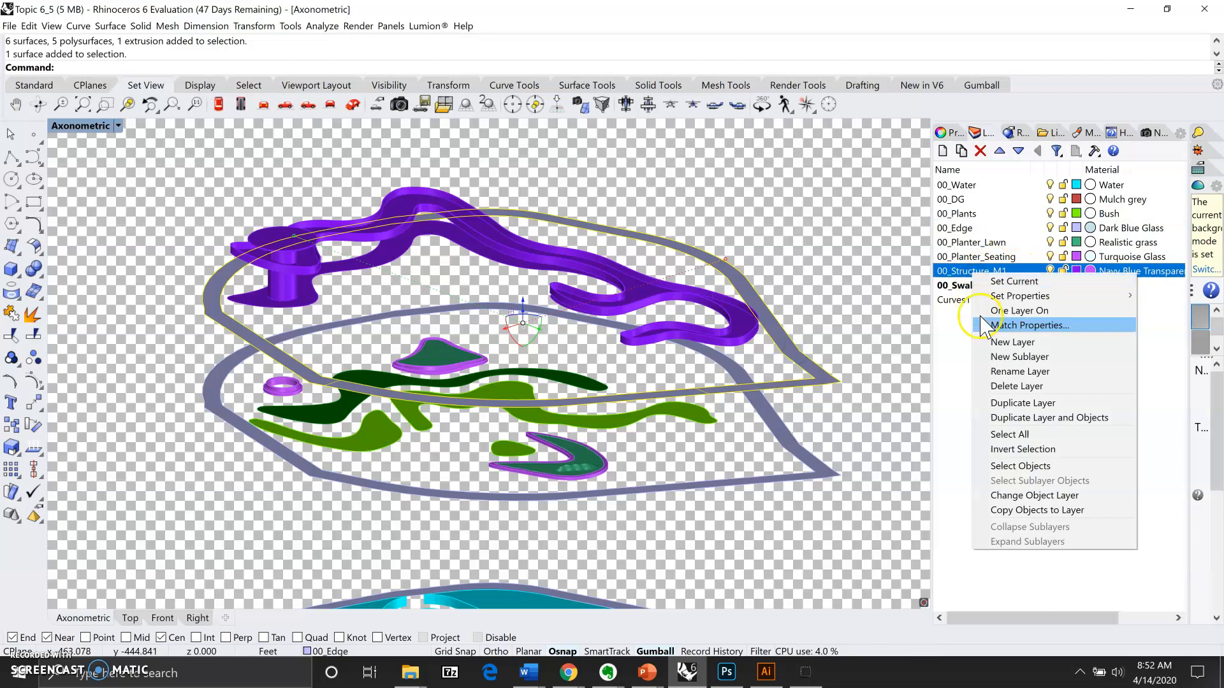
pyautogui.click(1000, 466)
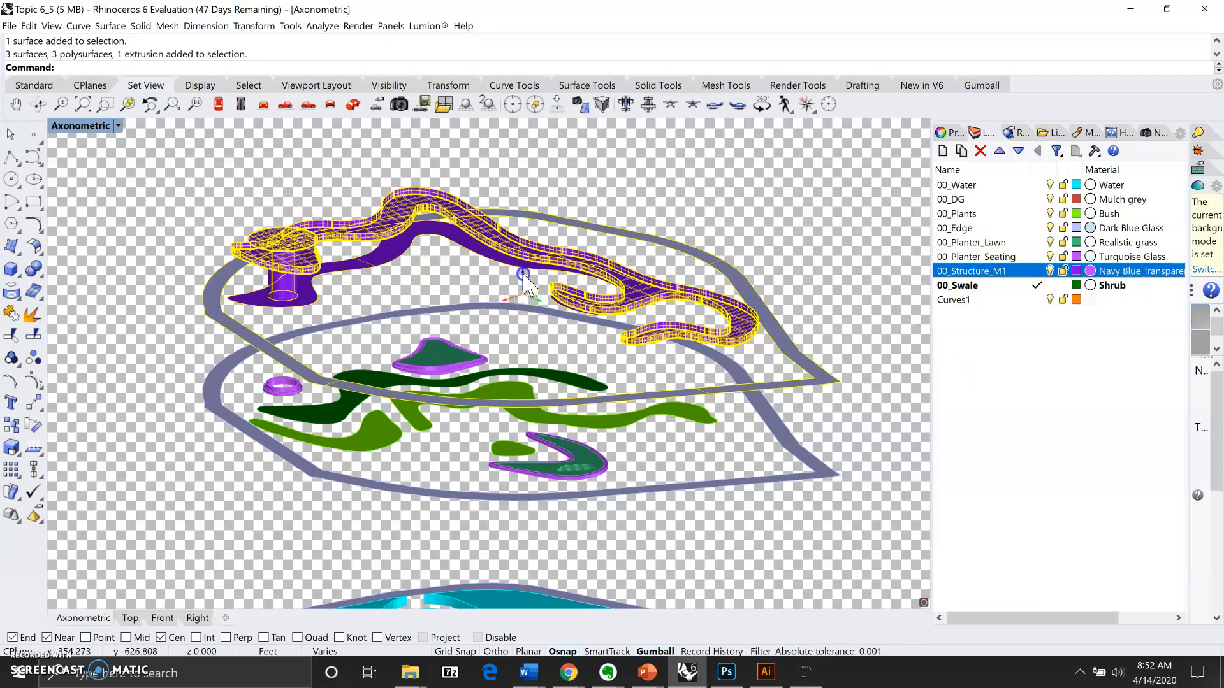
pyautogui.click(523, 276)
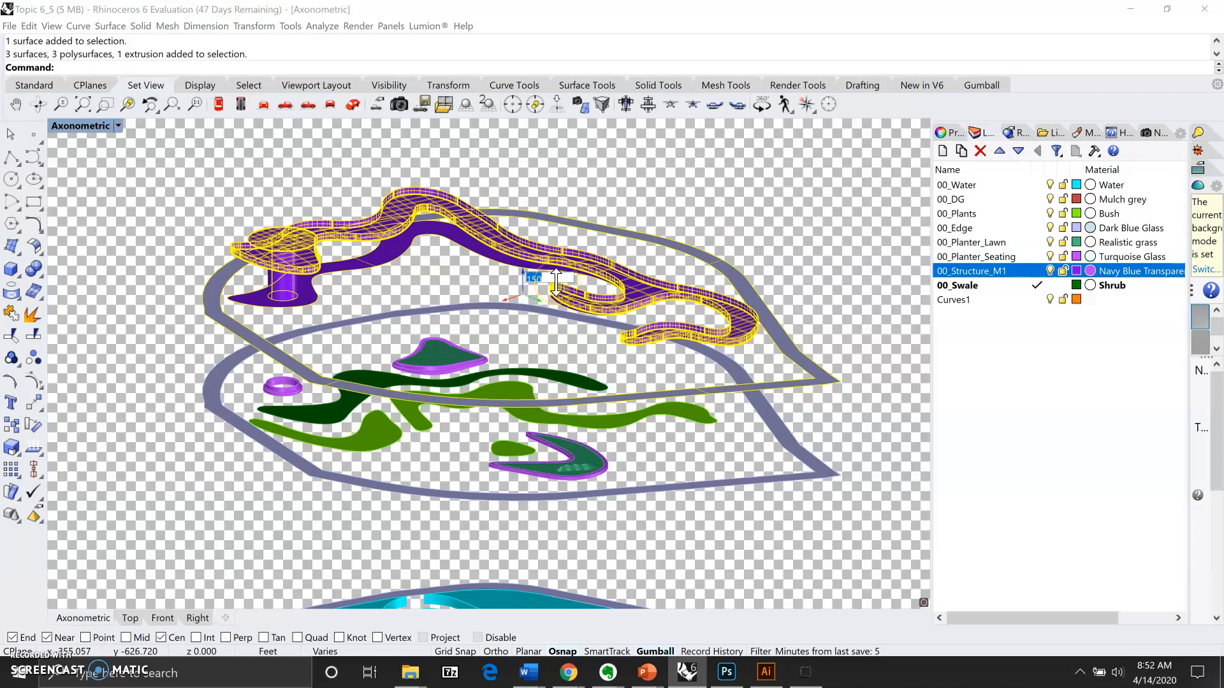
pyautogui.press('Return')
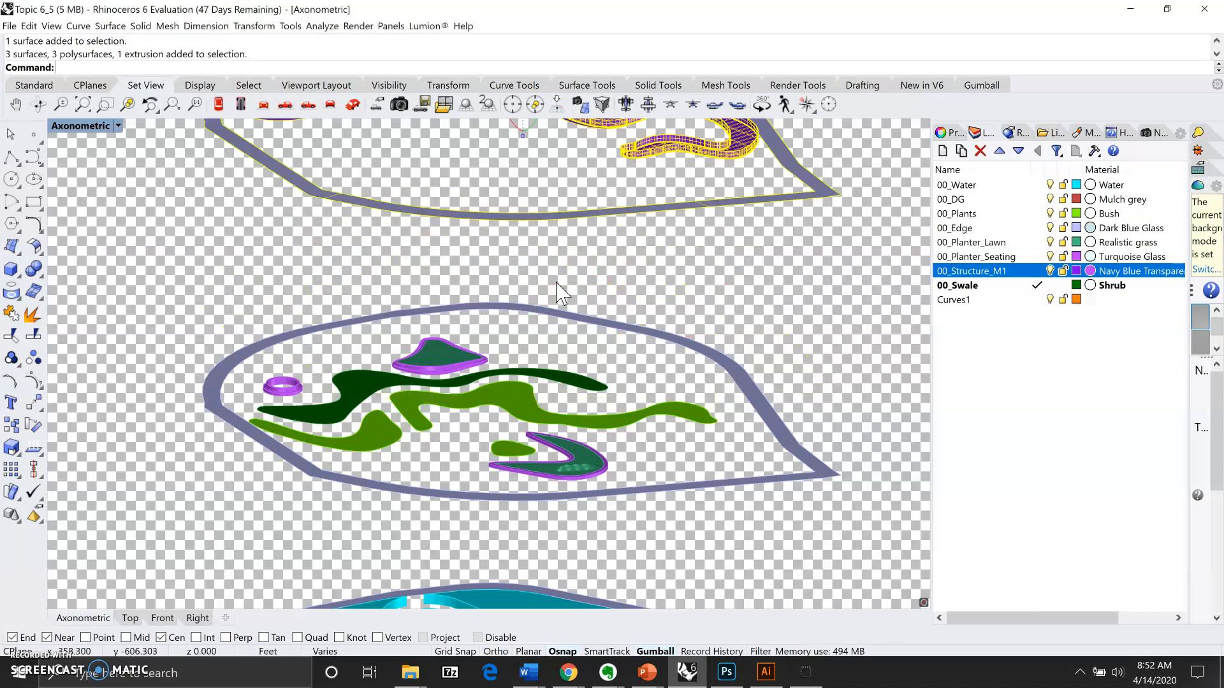
pyautogui.scroll(-3, 533, 283)
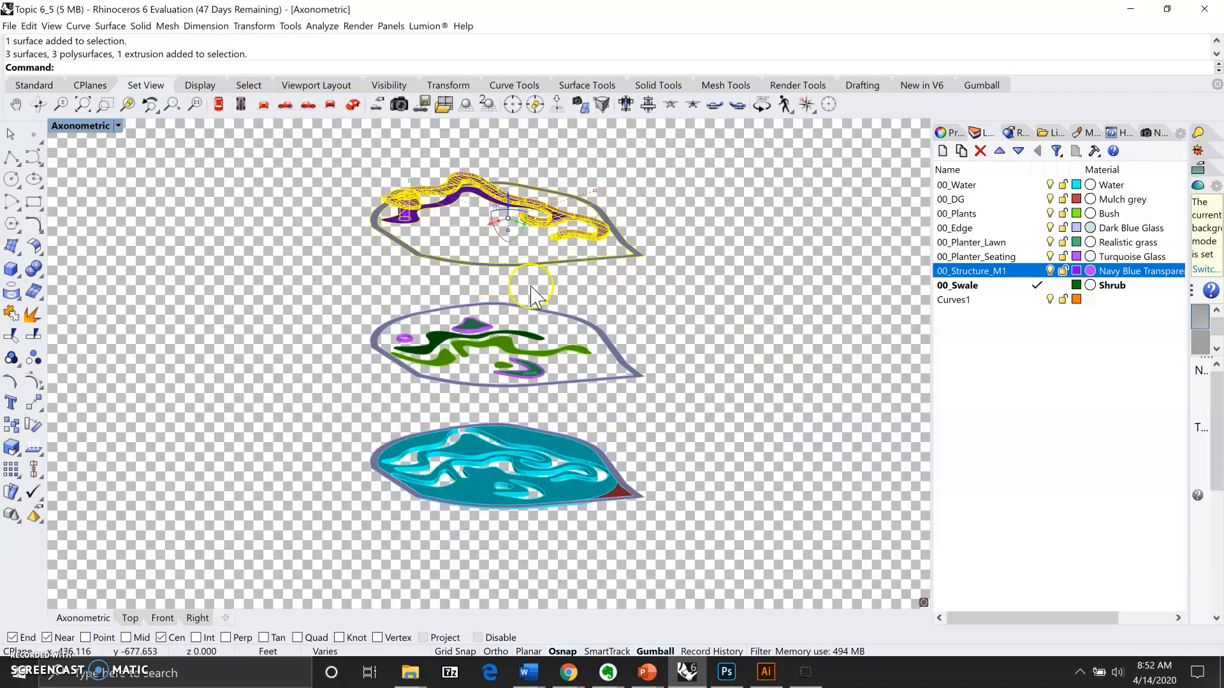
pyautogui.click(641, 267)
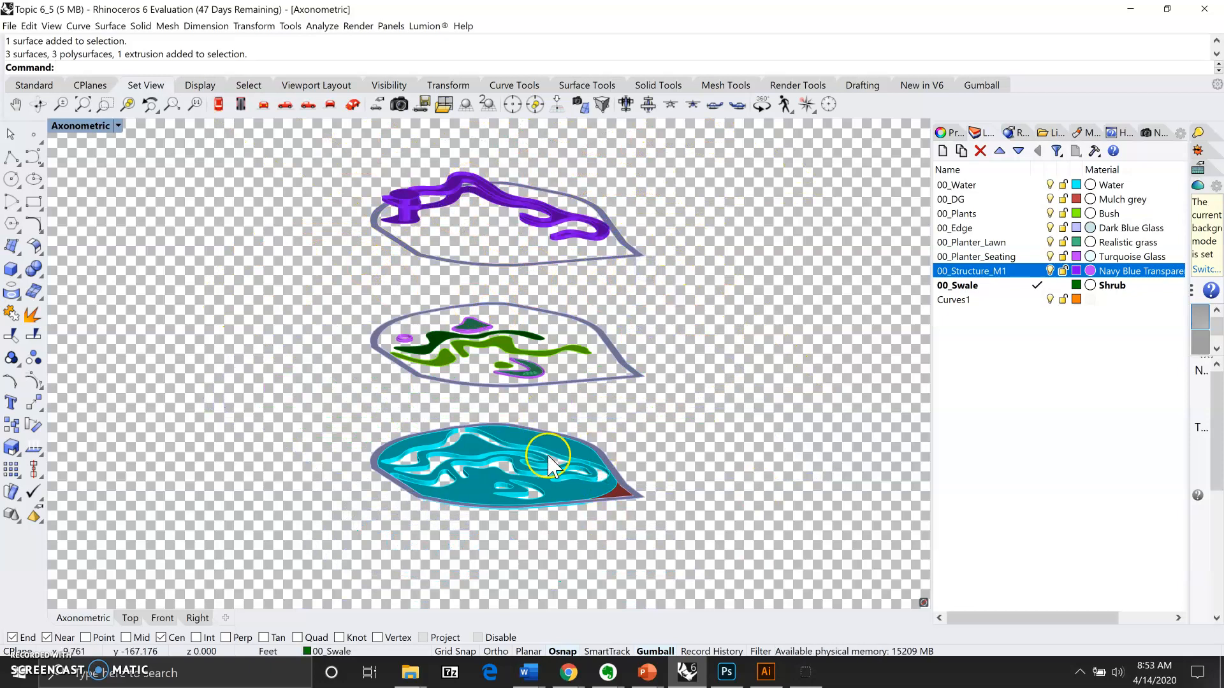
pyautogui.moveTo(693, 684)
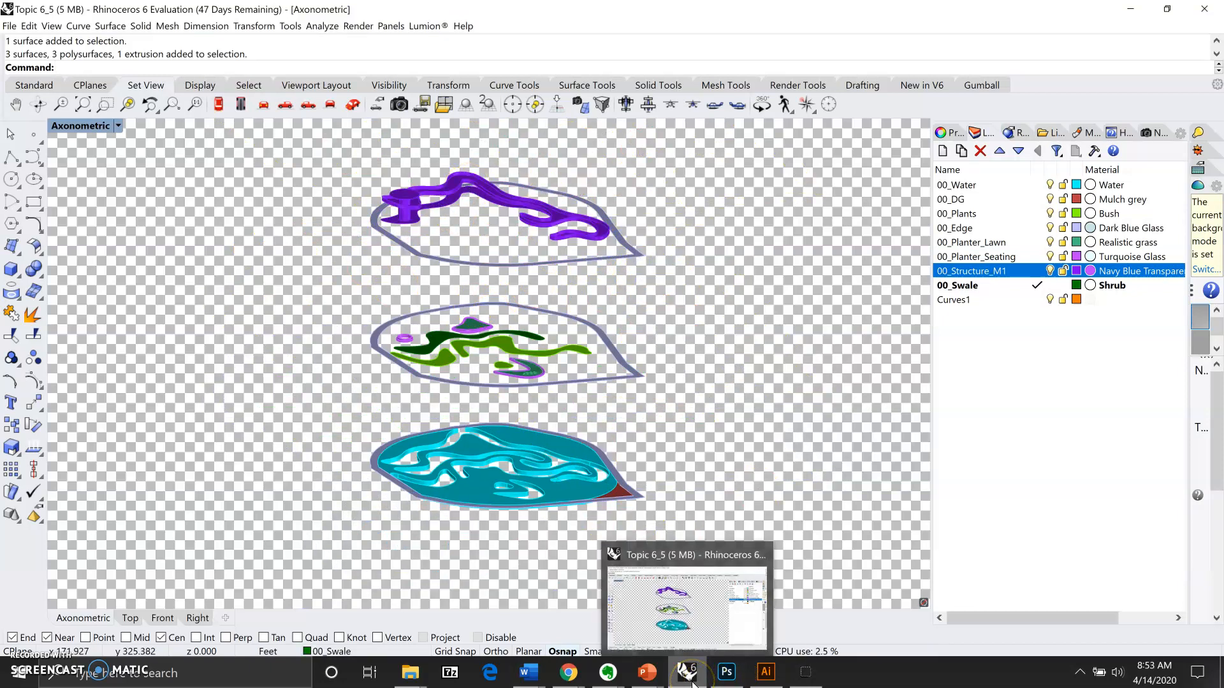
pyautogui.click(692, 684)
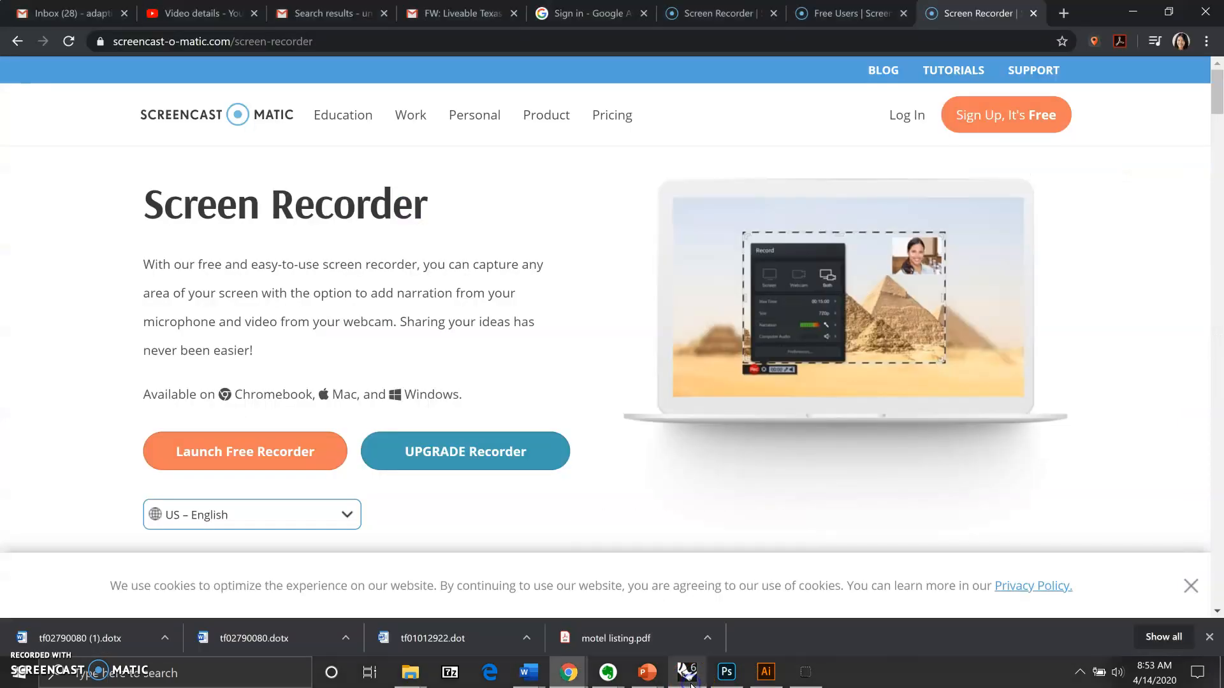
pyautogui.click(691, 684)
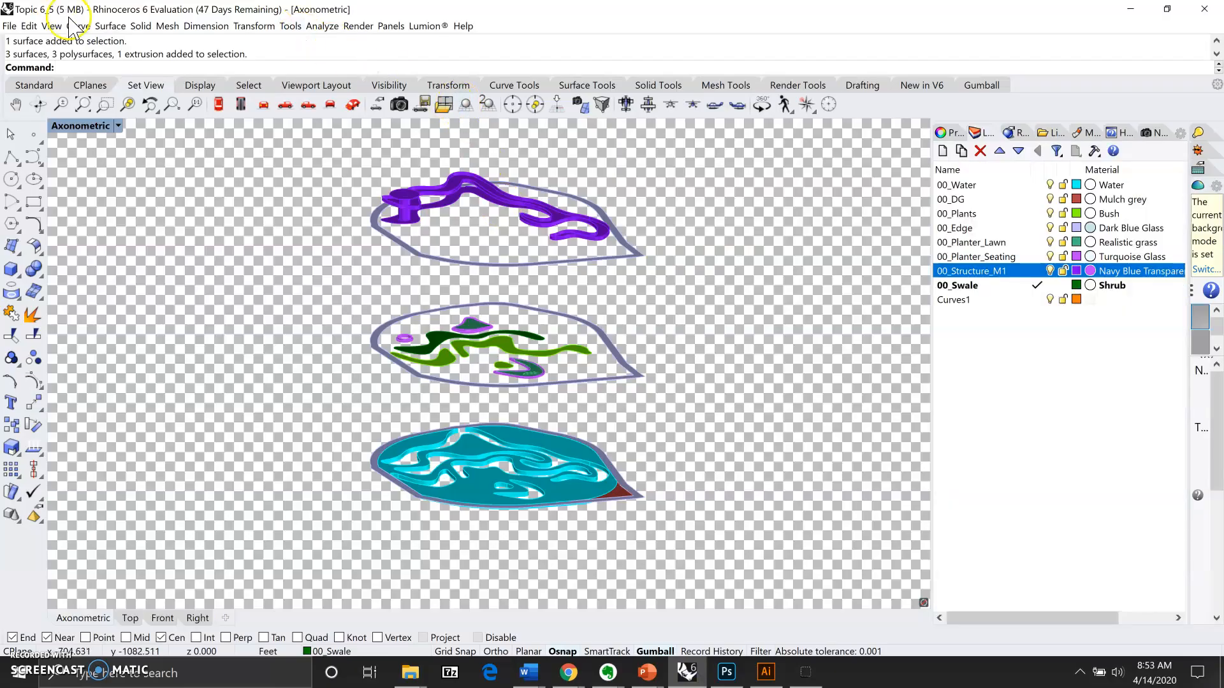
# - Open the recent Topic 6_6 model and maximize its Axonometric viewport
pyautogui.click(10, 26)
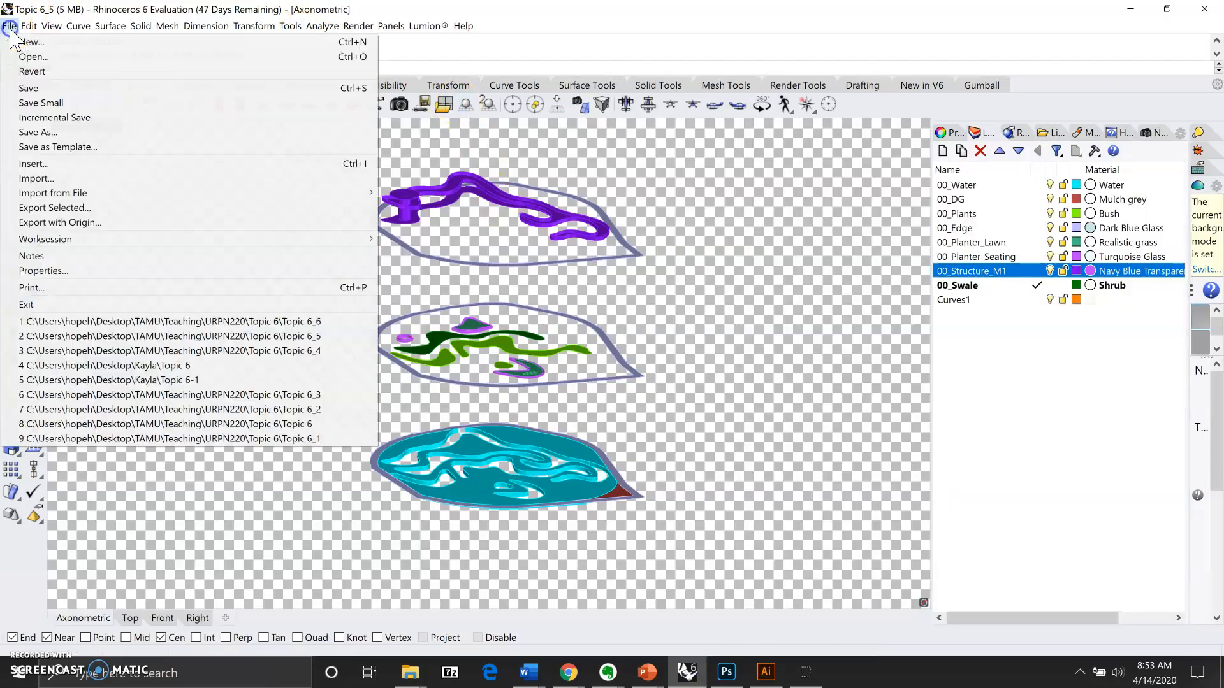
pyautogui.click(146, 321)
pyautogui.click(616, 395)
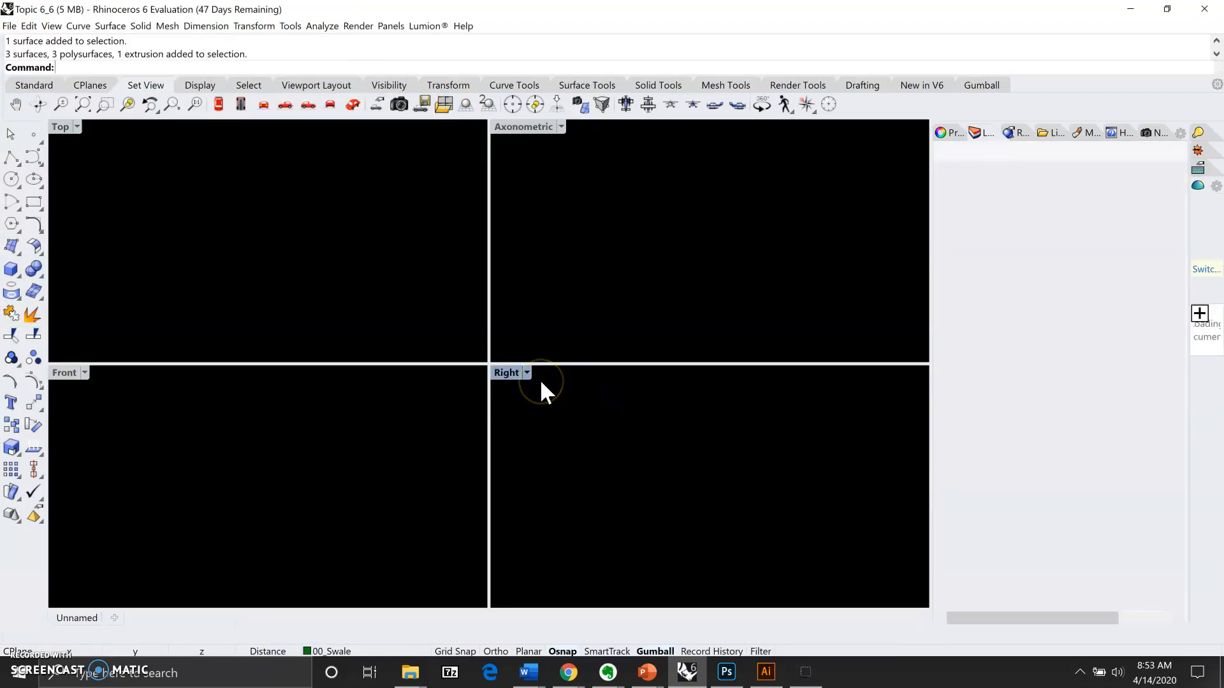
pyautogui.doubleClick(526, 127)
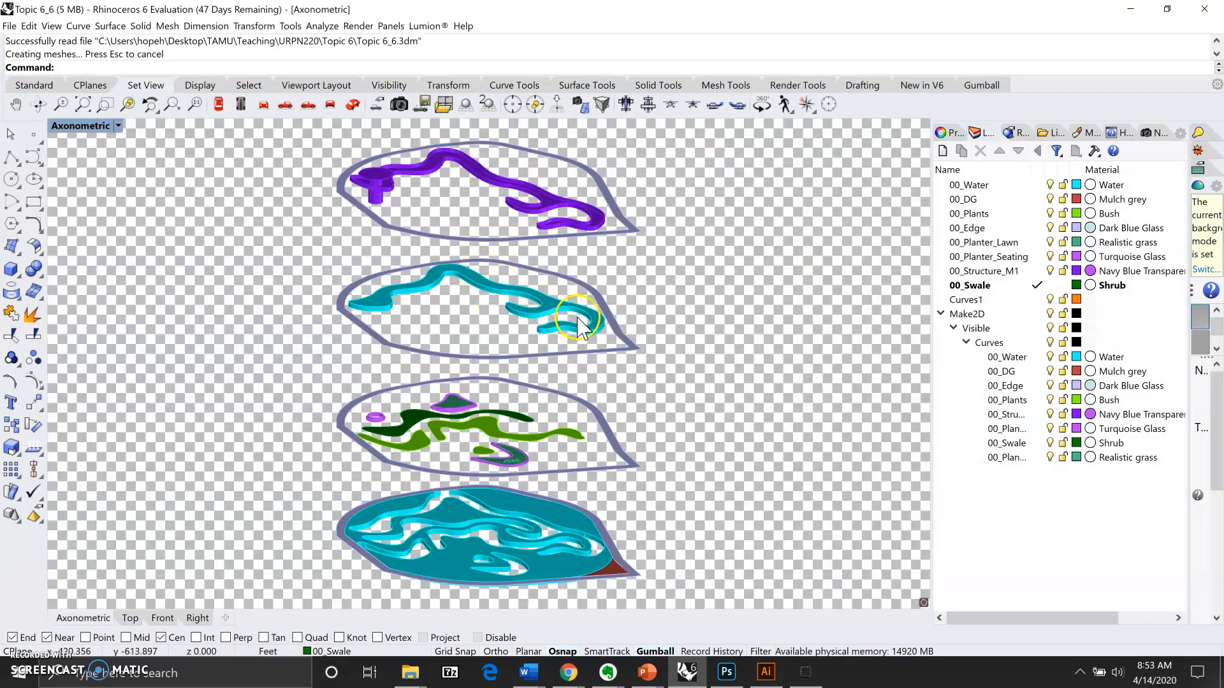
# - Capture the Axonometric view to a PNG file named Axonometric at 3200 x 2400 with a transparent background
pyautogui.click(74, 128)
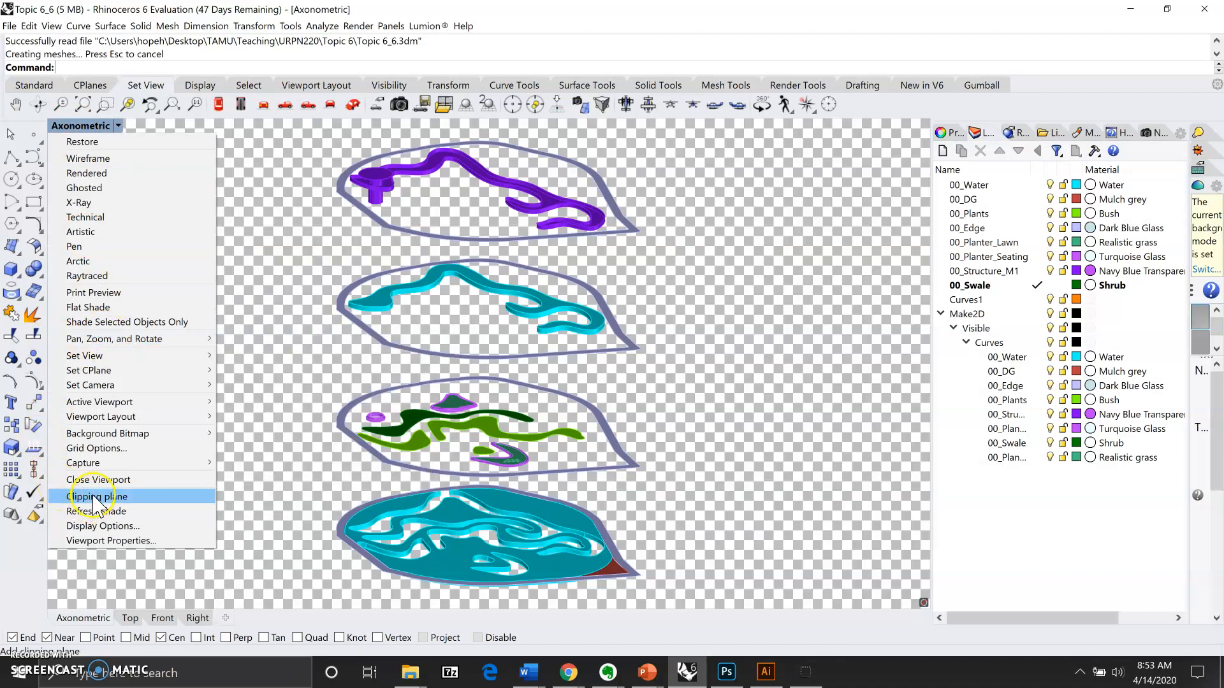
pyautogui.moveTo(96, 465)
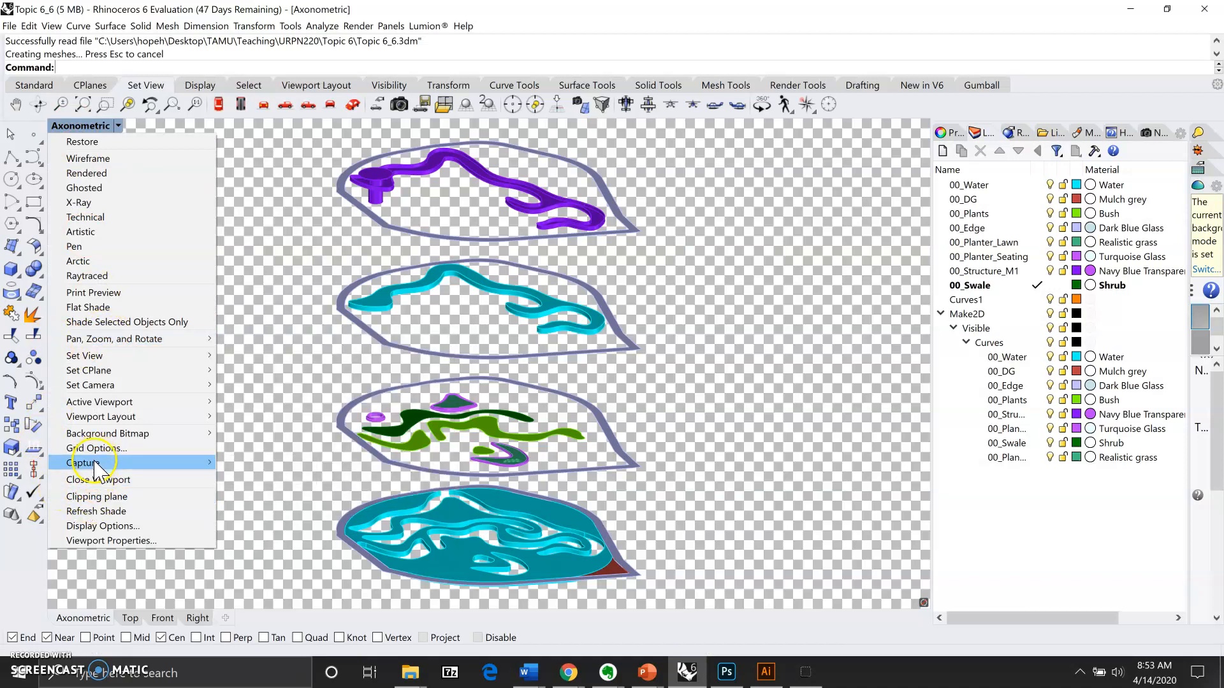
pyautogui.click(257, 483)
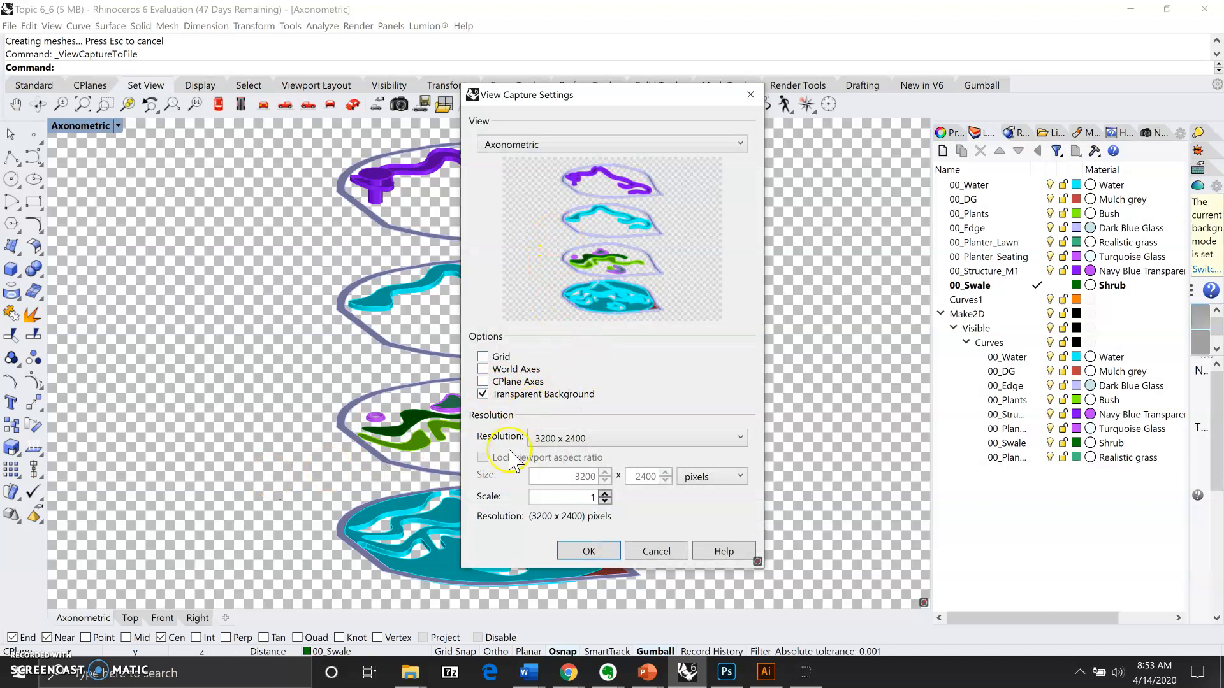
pyautogui.click(586, 552)
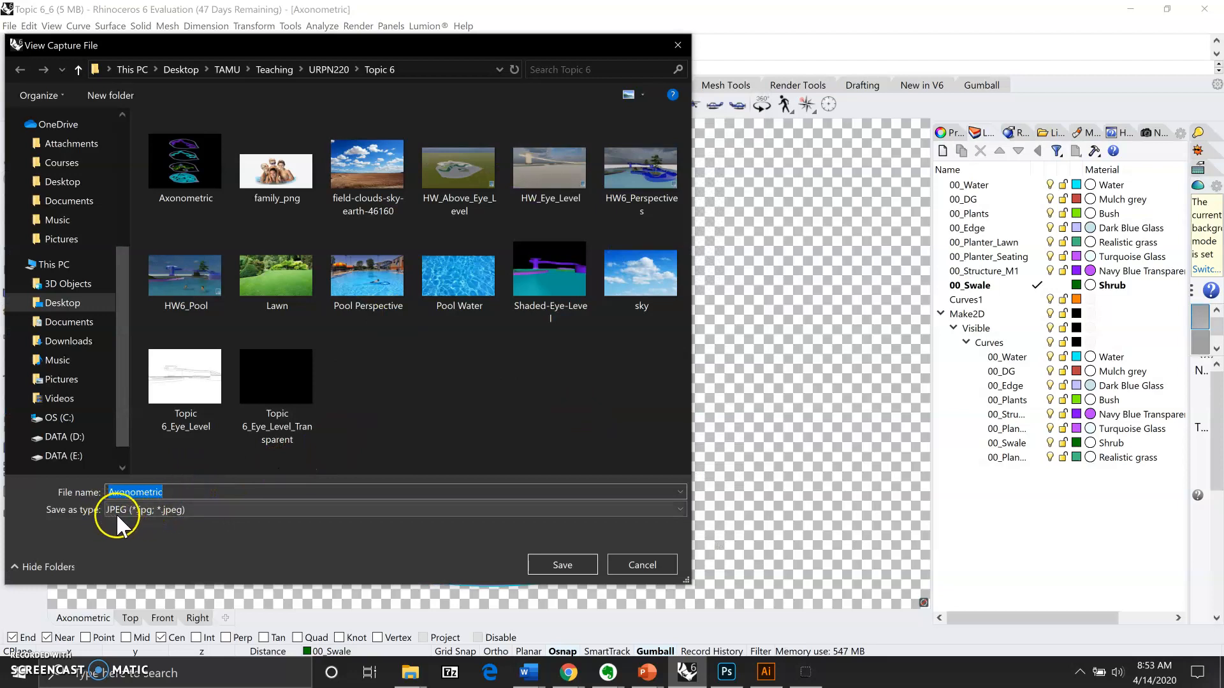
pyautogui.click(180, 512)
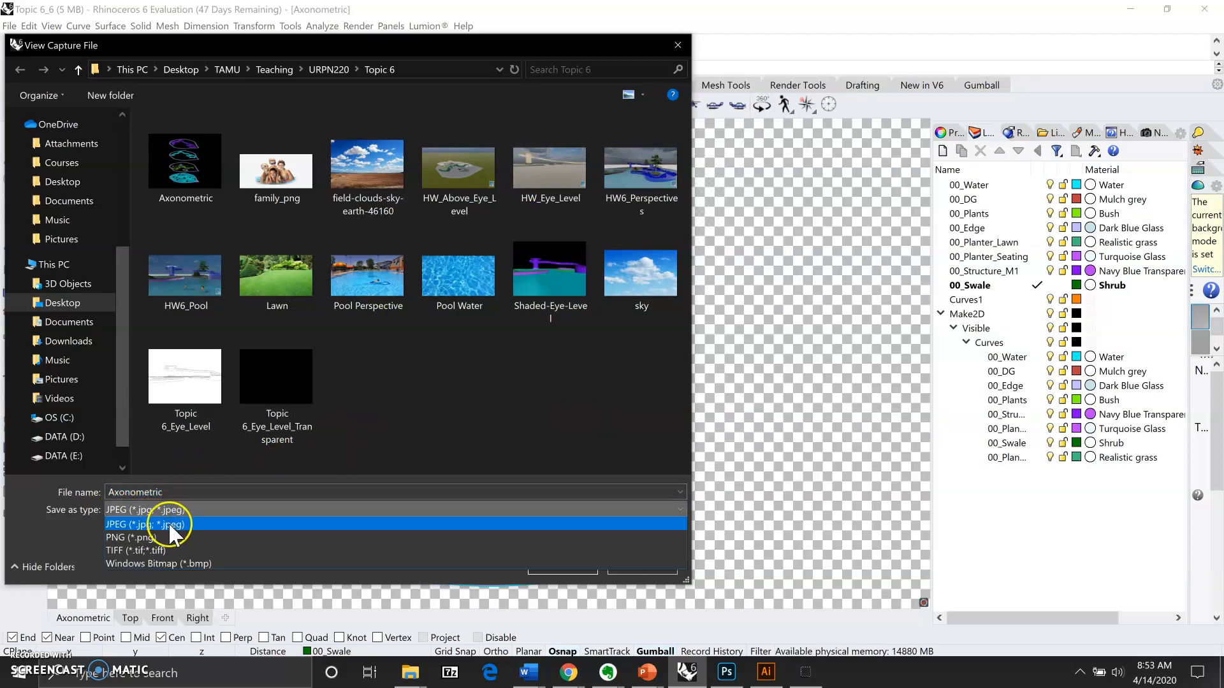
pyautogui.click(152, 537)
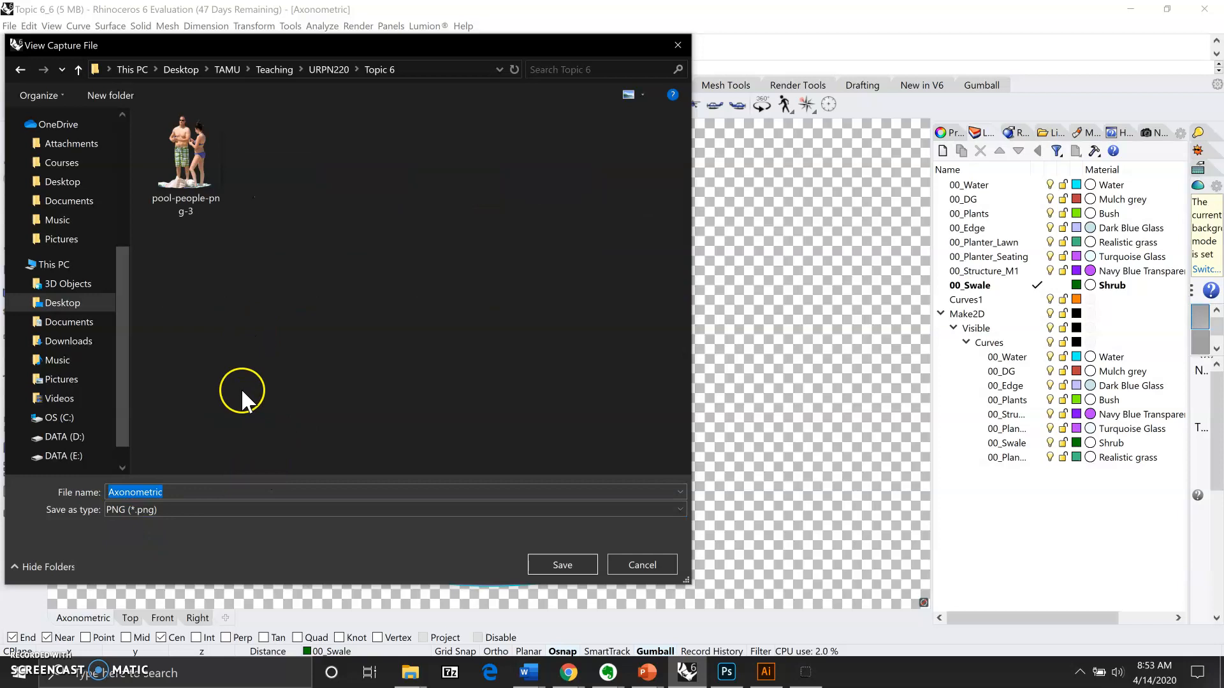
pyautogui.click(563, 564)
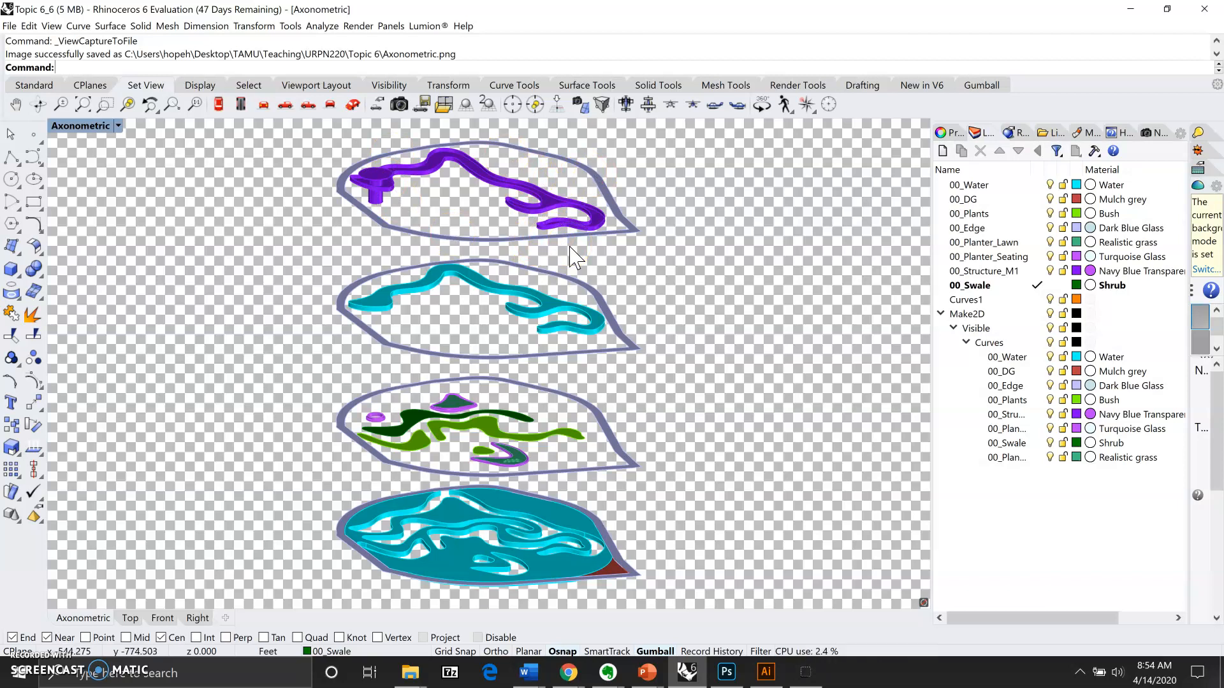
# - Select all objects of the exploded model and run Make2D with View projection, maintained source layers and grouped output on the Make2D layer
pyautogui.click(587, 252)
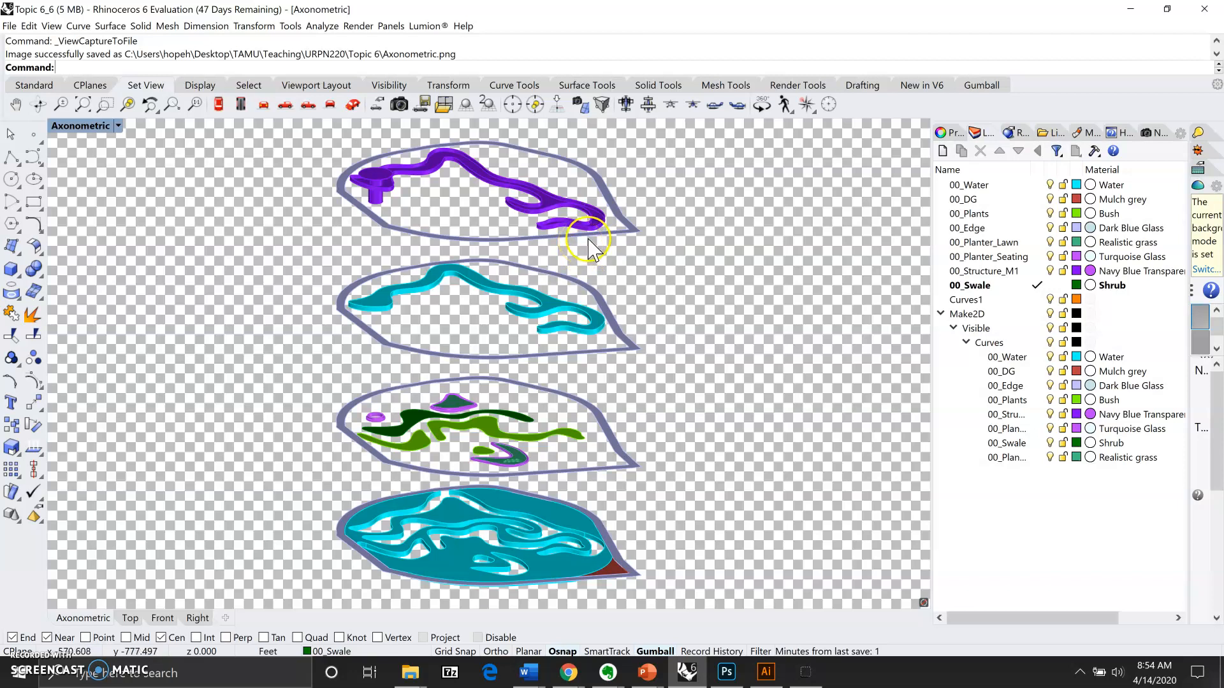
pyautogui.moveTo(266, 128); pyautogui.dragTo(704, 552)
pyautogui.moveTo(708, 592); pyautogui.dragTo(709, 601)
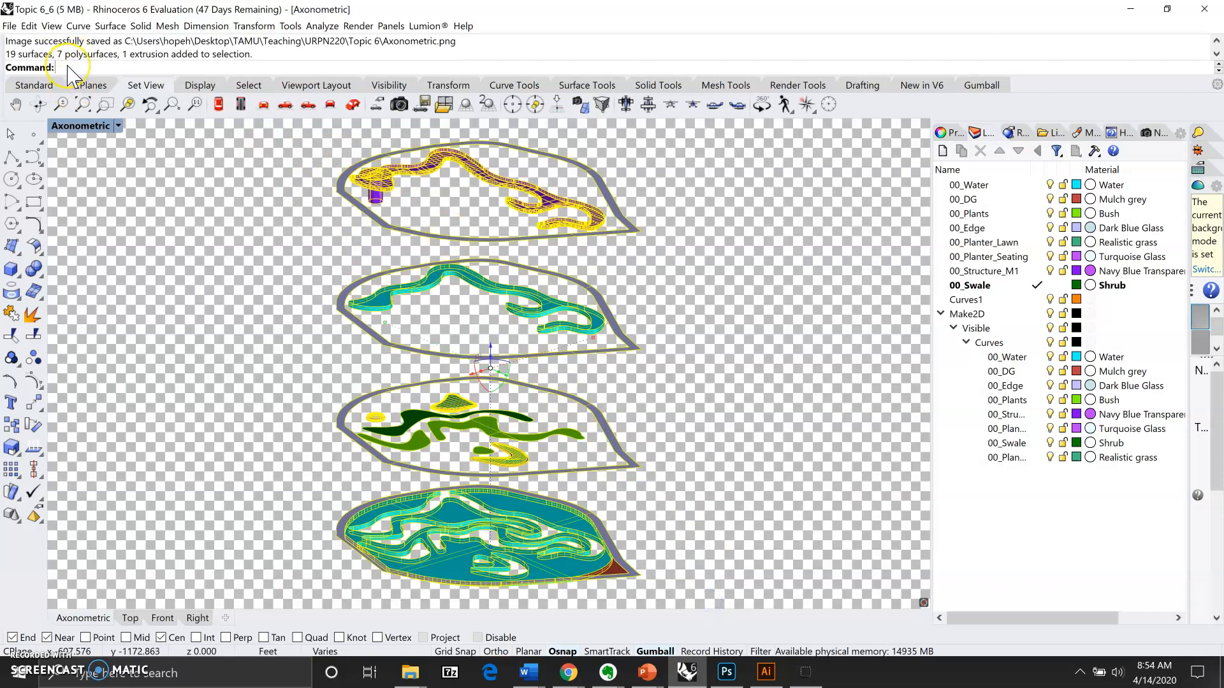
pyautogui.write('Make2D')
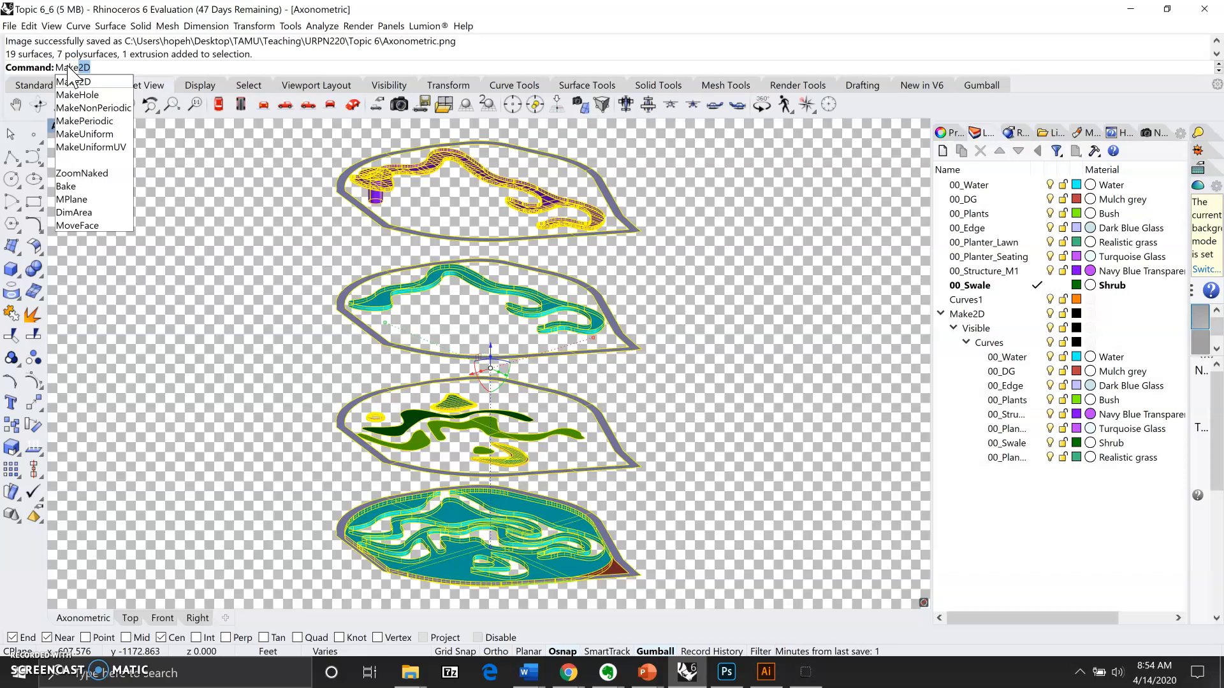
pyautogui.press('Return')
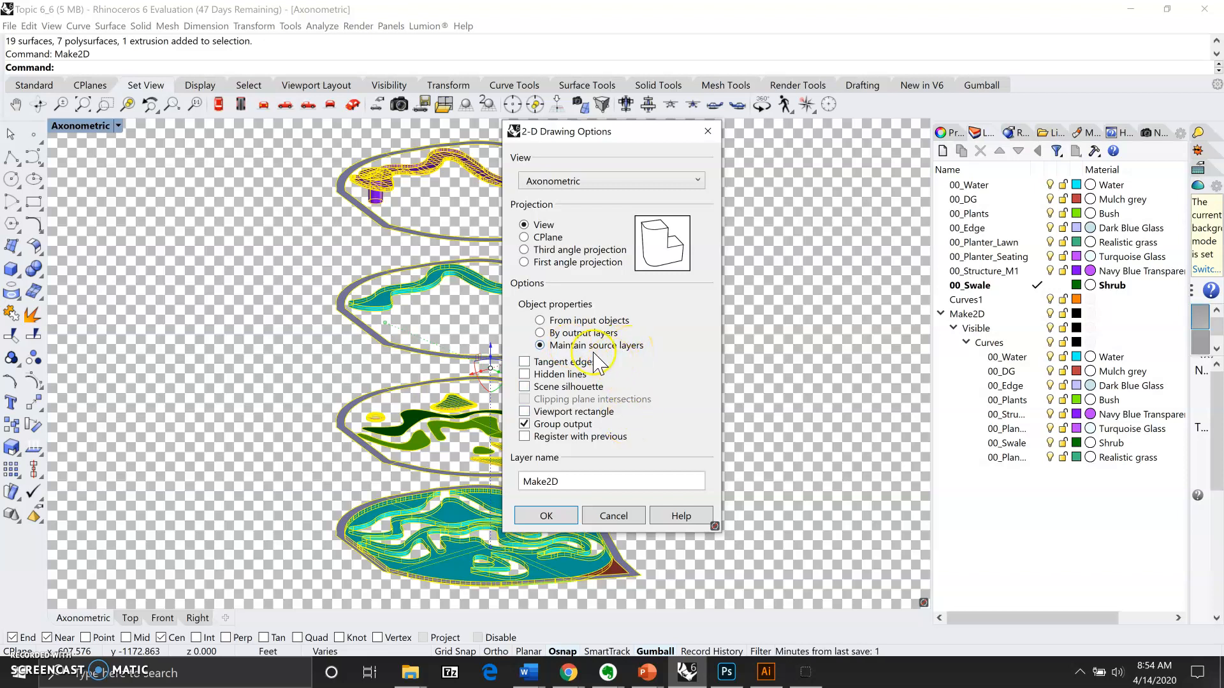
pyautogui.click(547, 516)
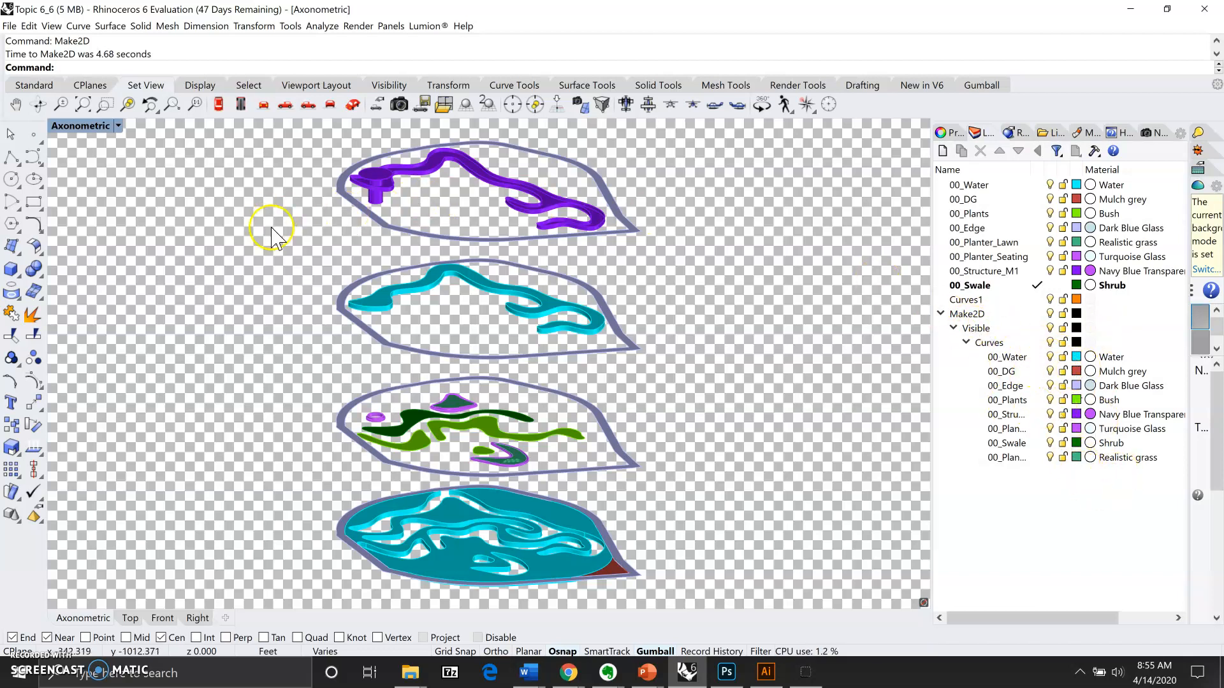
# - Maximize the Top viewport and select all the Make2D linework of the four stacked levels
pyautogui.rightClick(64, 126)
pyautogui.doubleClick(65, 127)
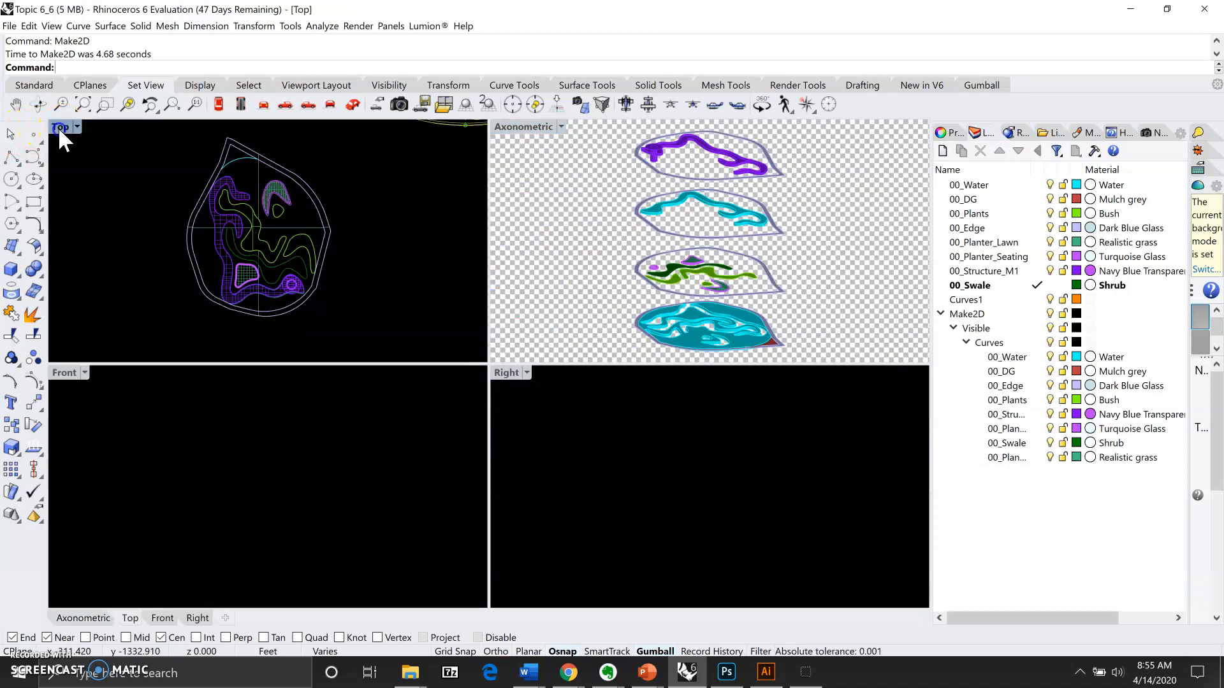
pyautogui.doubleClick(60, 127)
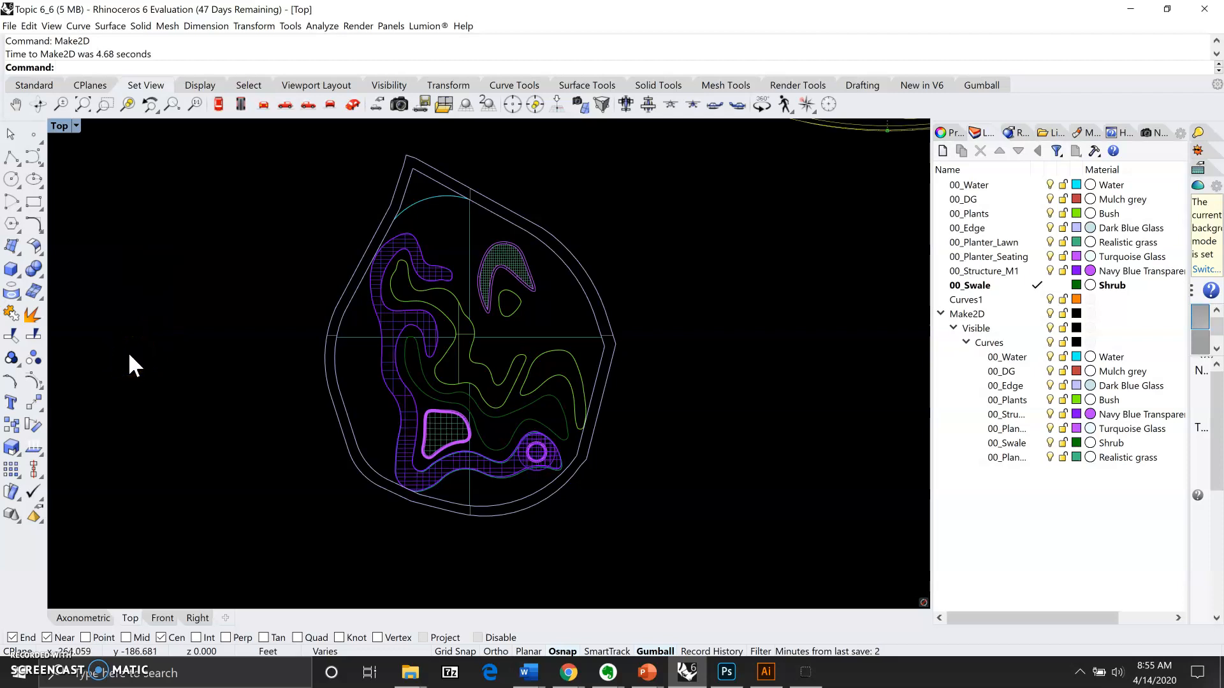
pyautogui.scroll(-10, 112, 347)
pyautogui.scroll(5, 197, 271)
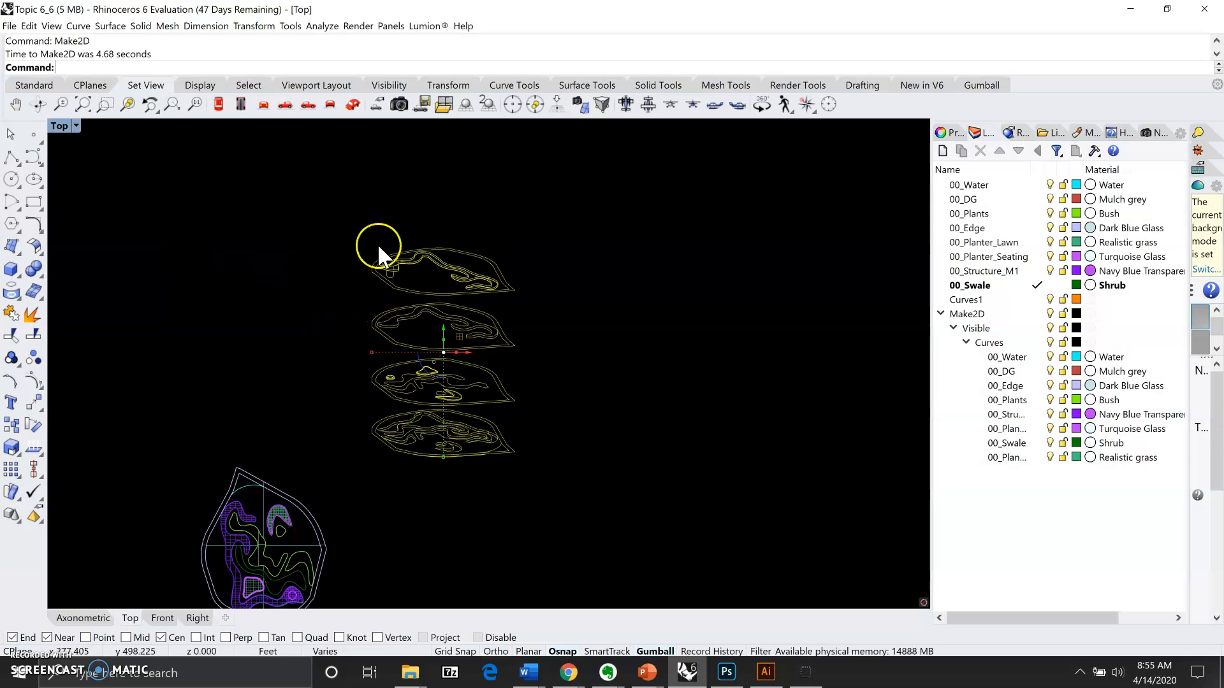
pyautogui.click(538, 440)
pyautogui.moveTo(342, 225); pyautogui.dragTo(556, 478)
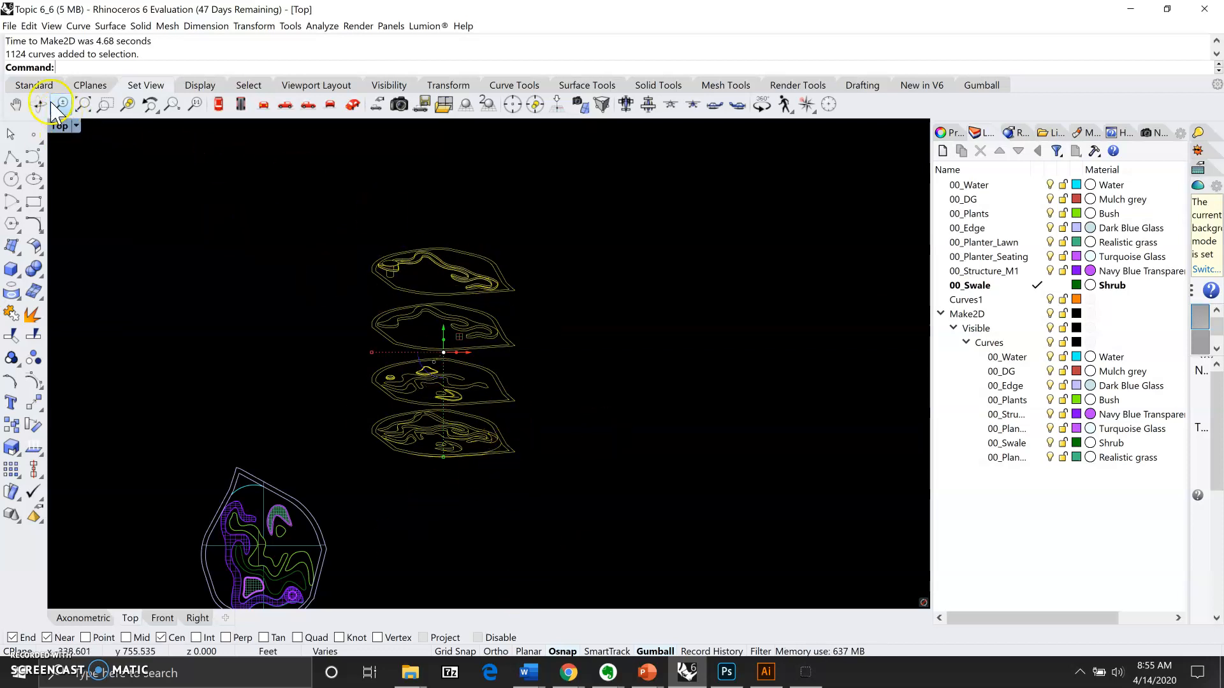
# - Export the selected Make2D linework as the Adobe Illustrator file Diagram 1 in the Topic 6 folder, replacing the existing file
pyautogui.click(9, 26)
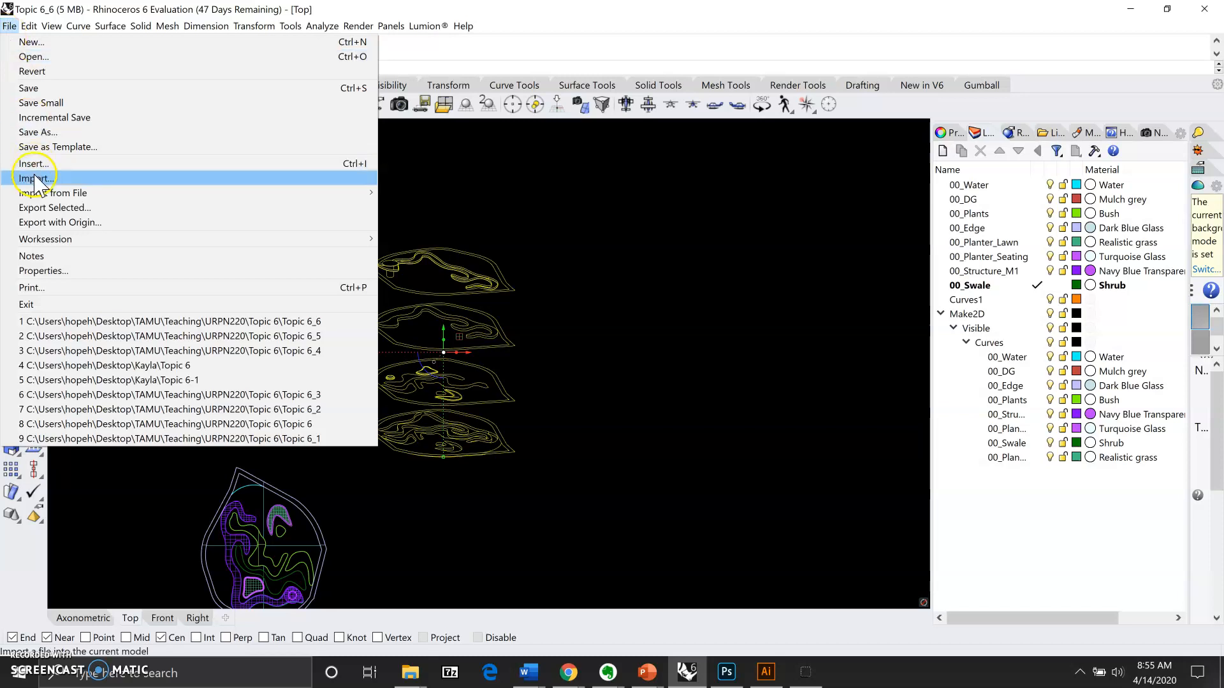
pyautogui.click(54, 207)
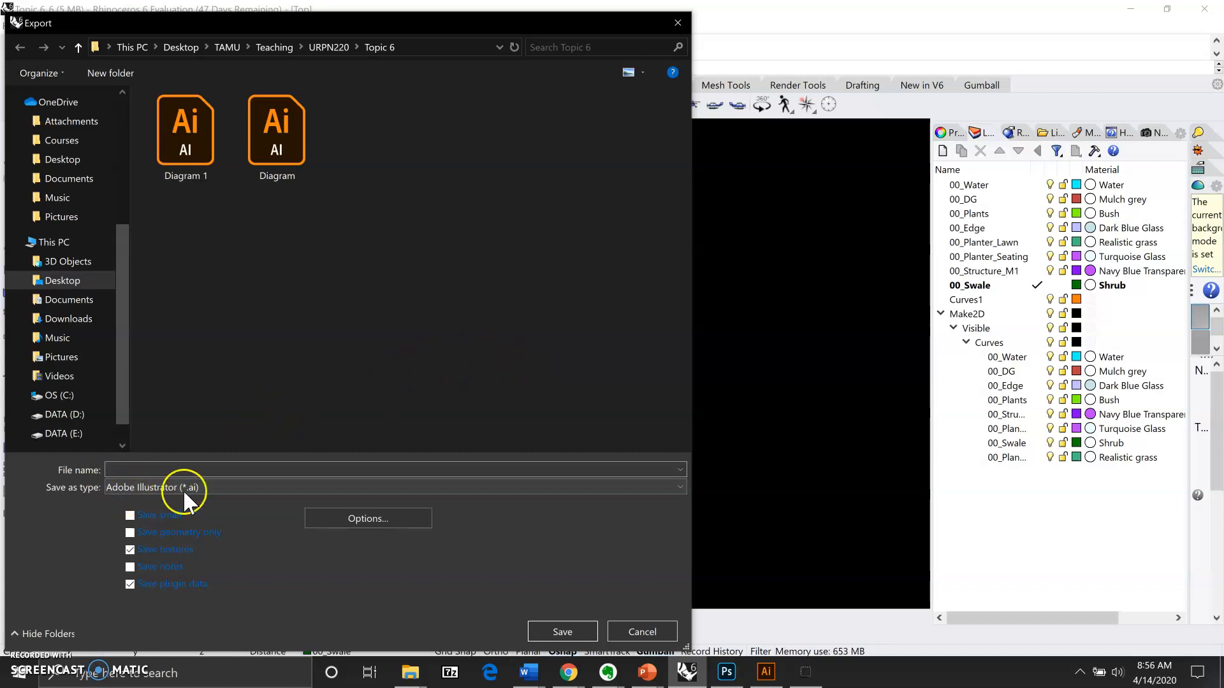
pyautogui.click(200, 148)
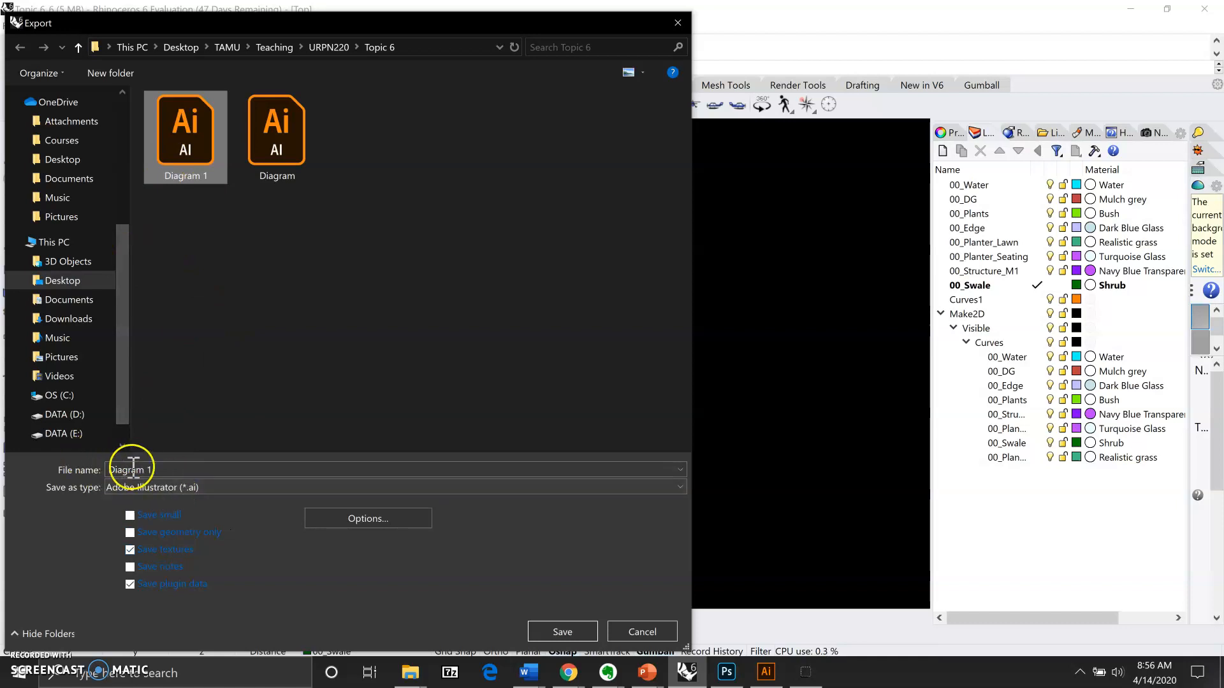
pyautogui.click(554, 631)
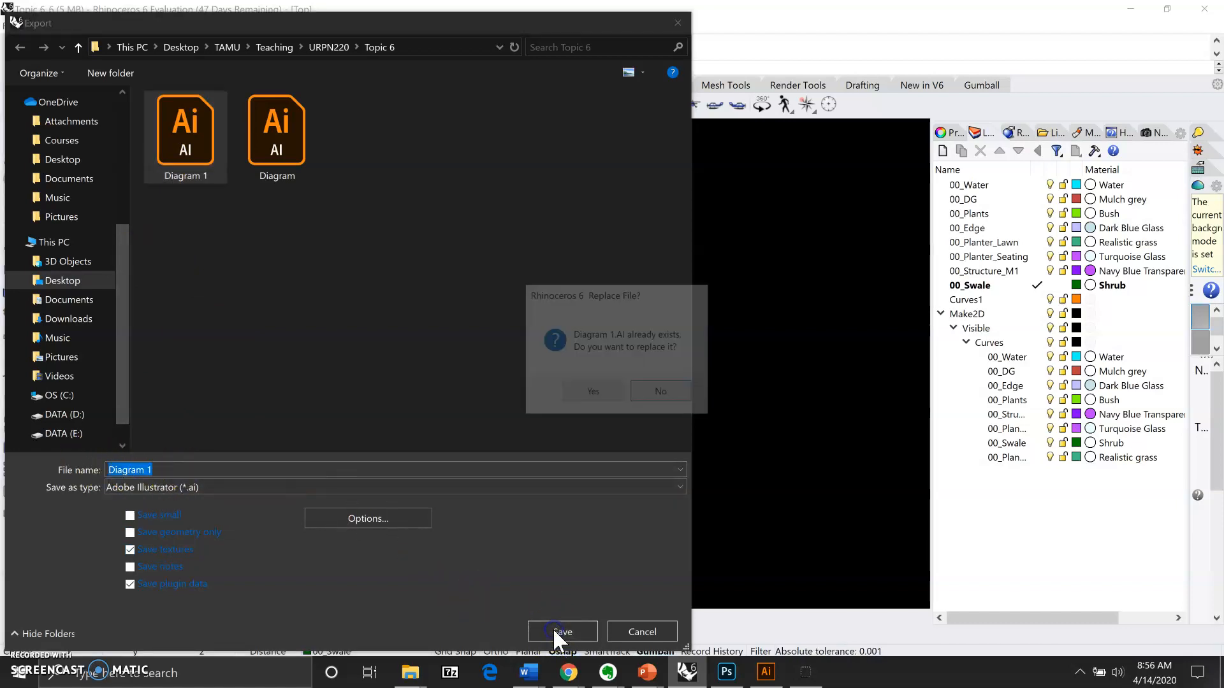
pyautogui.click(585, 396)
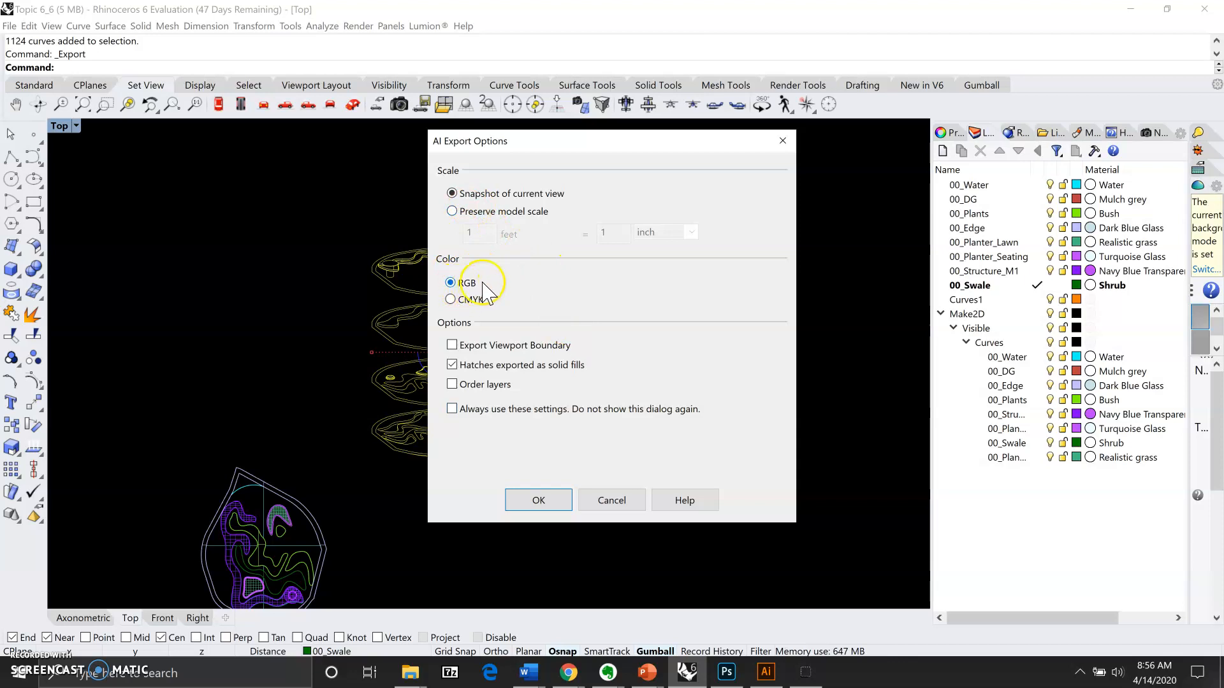
# - Complete the AI export with the scale set to Snapshot of current view, RGB color and hatches exported as solid fills
pyautogui.click(451, 212)
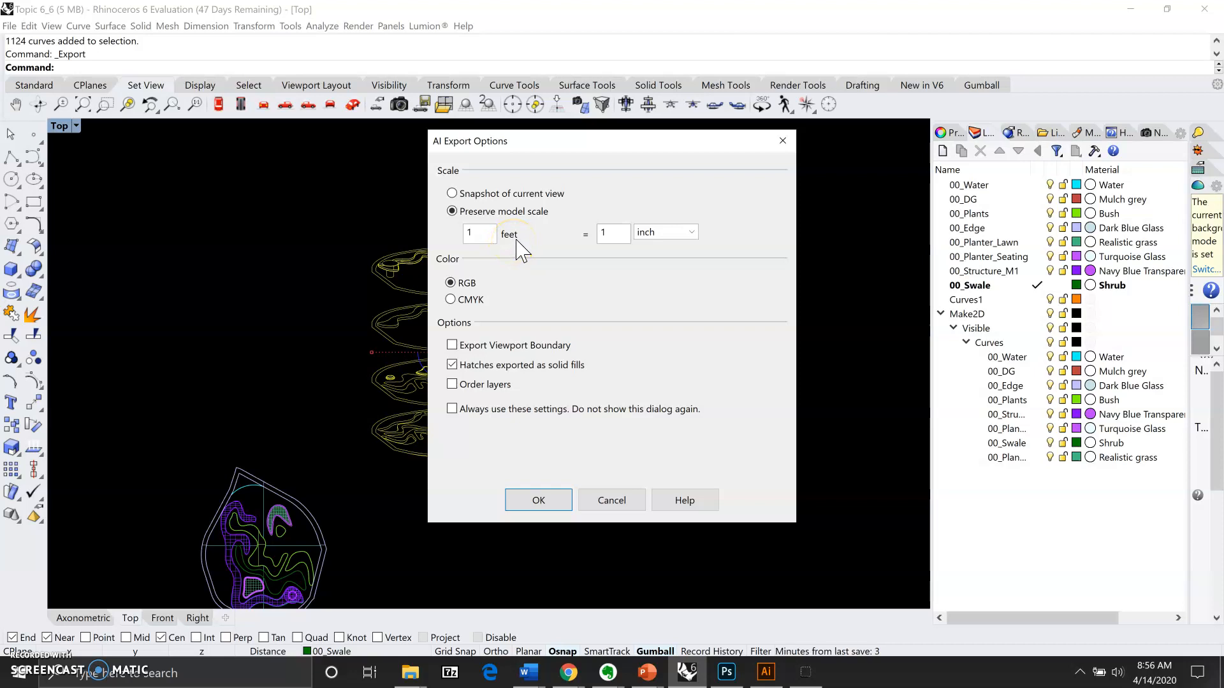
pyautogui.click(539, 250)
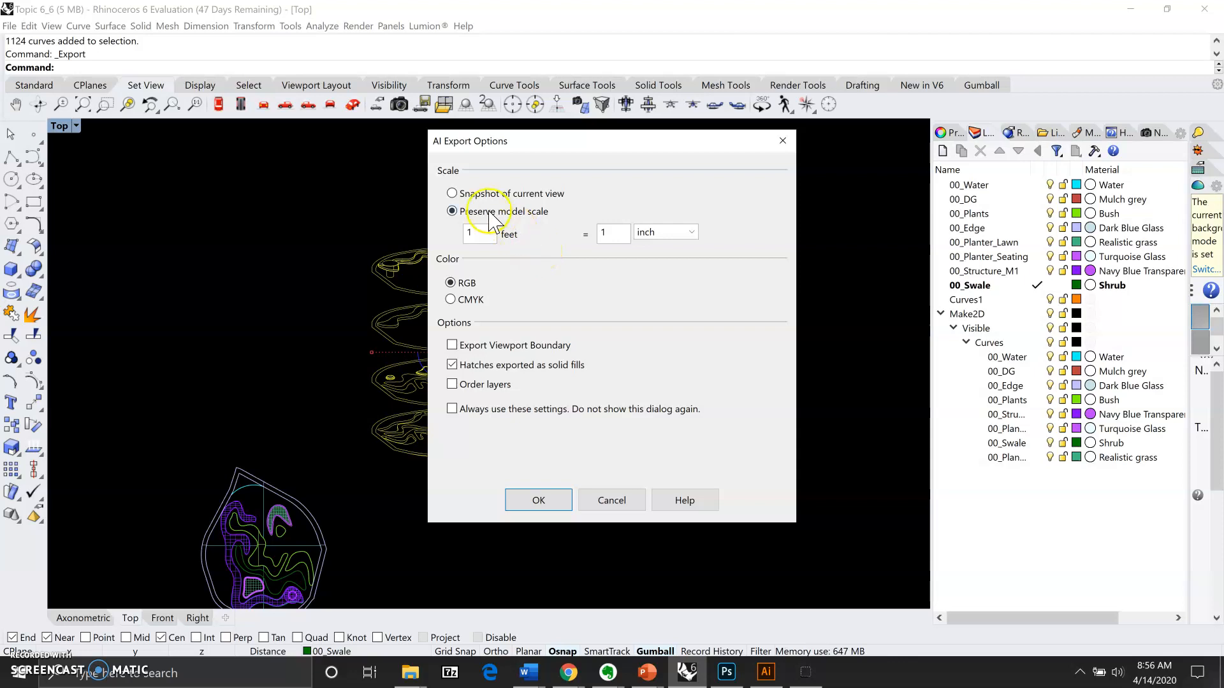
pyautogui.click(452, 193)
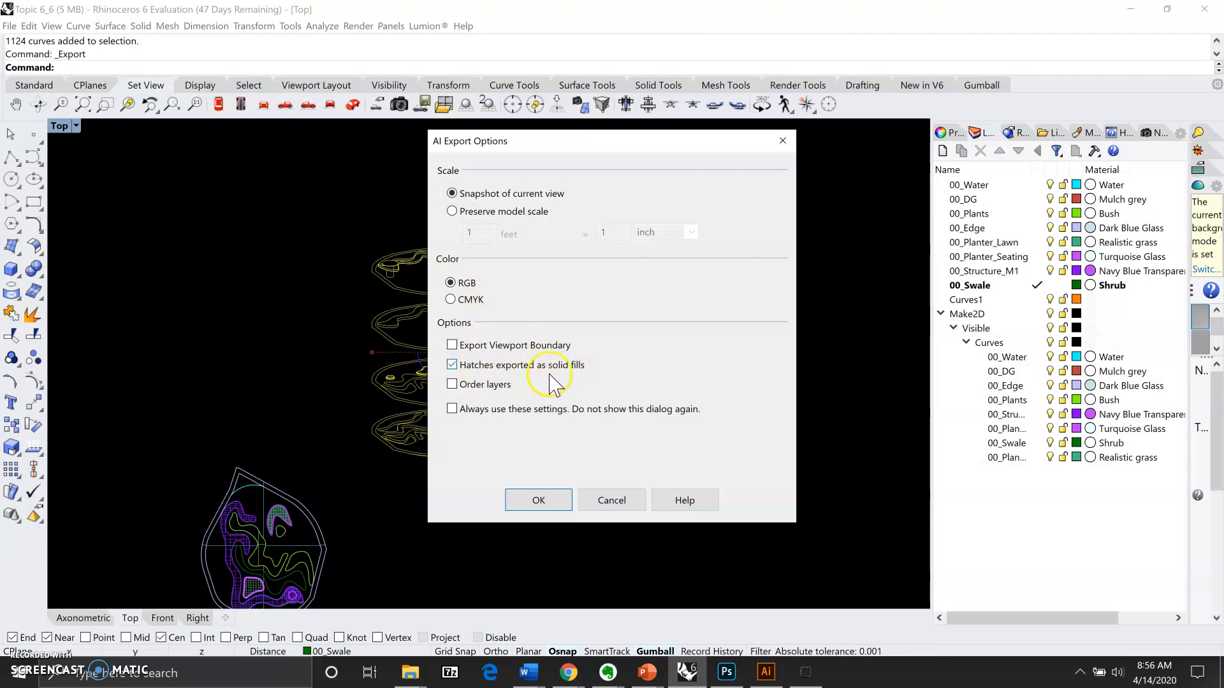
pyautogui.click(536, 506)
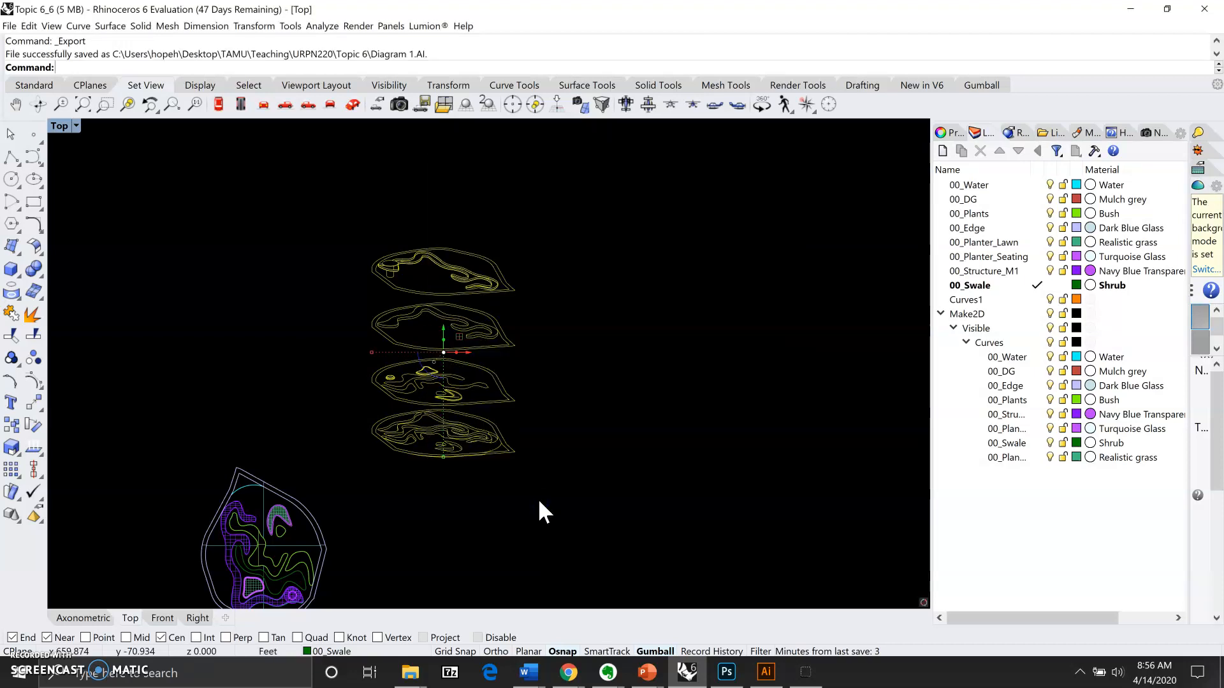
# - Switch to Adobe Illustrator and examine the exported linework in the Diagram 1 document
pyautogui.click(766, 672)
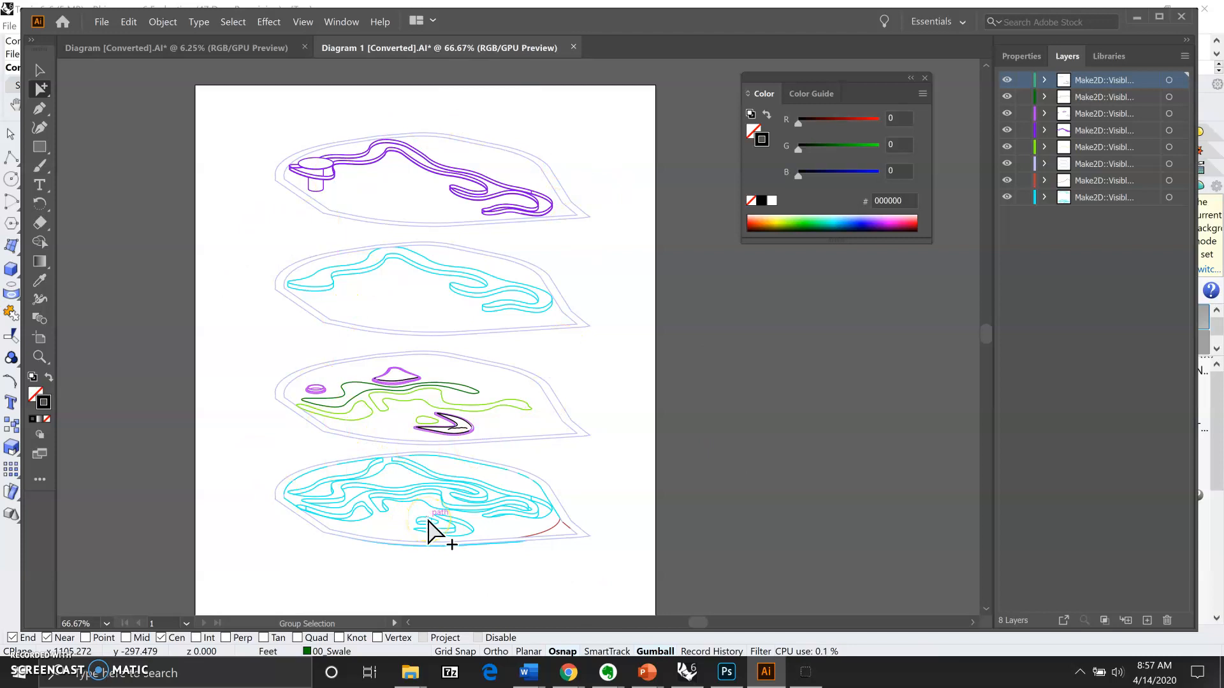
pyautogui.click(625, 467)
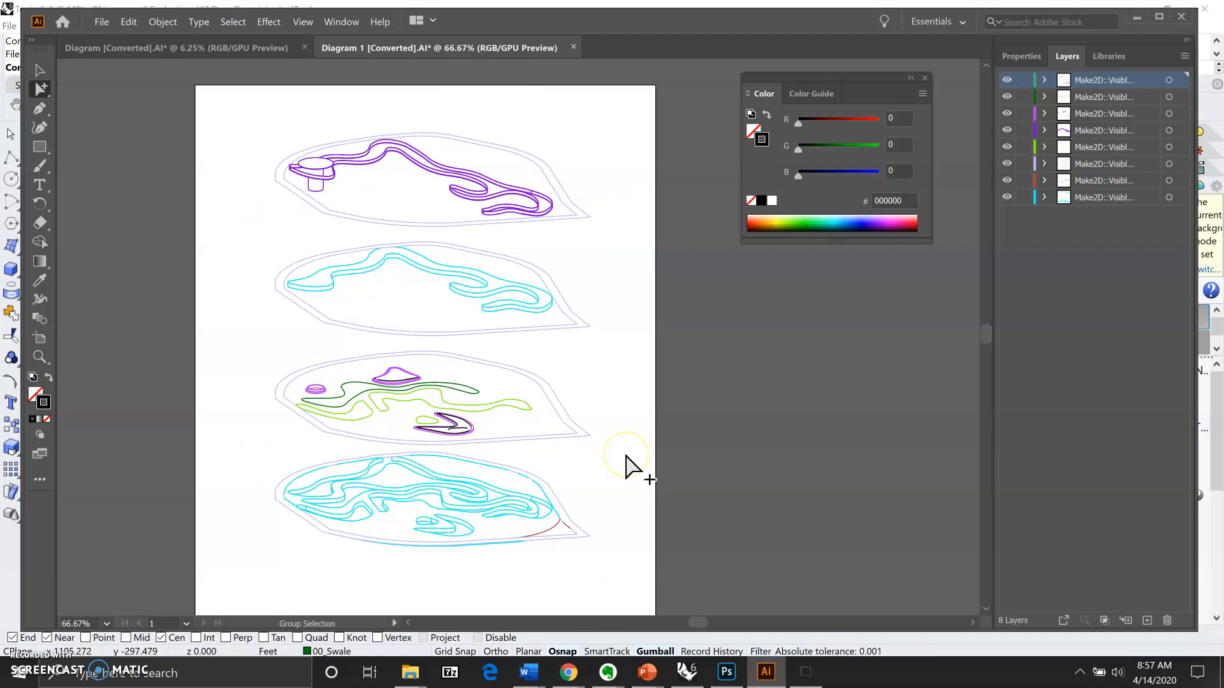